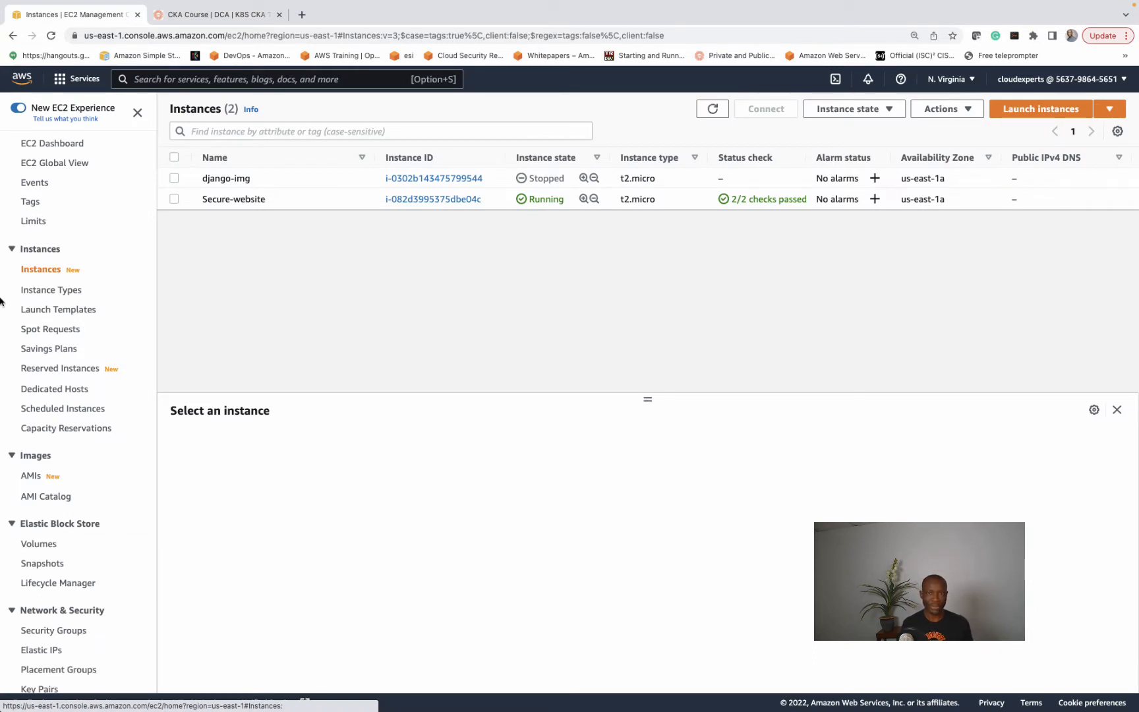
Open the EC2 target groups list and start creating a new target group.
scroll(81, 361, "down", 1)
scroll(81, 361, "down", 3)
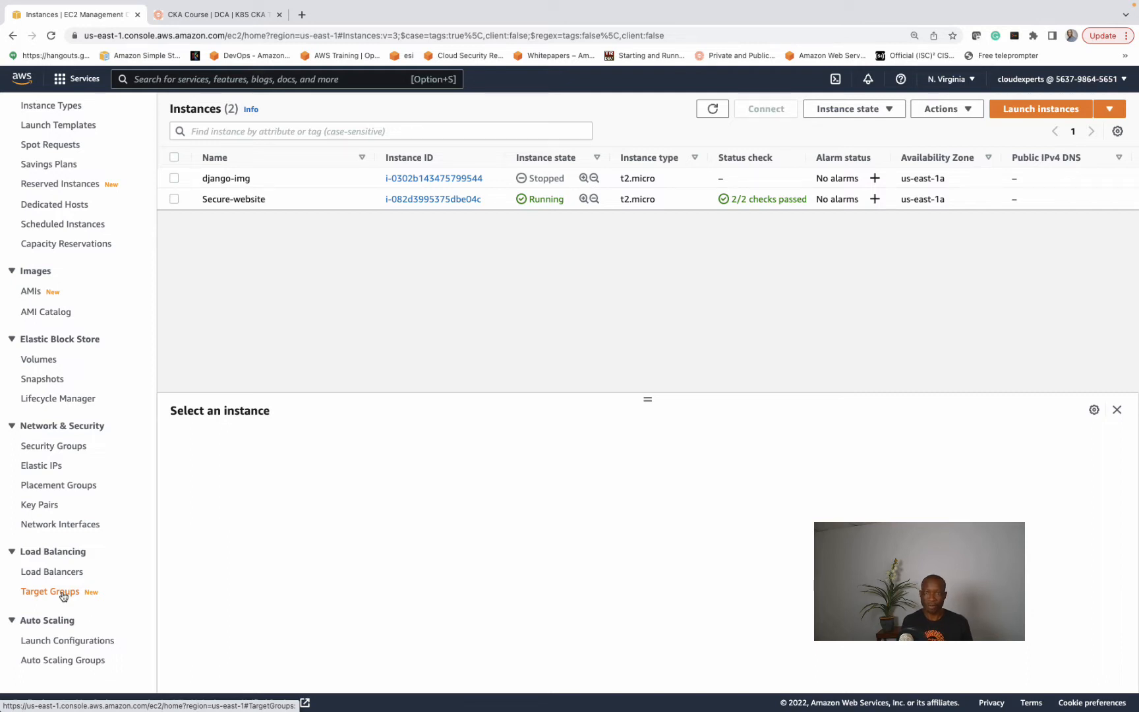
left_click(61, 597)
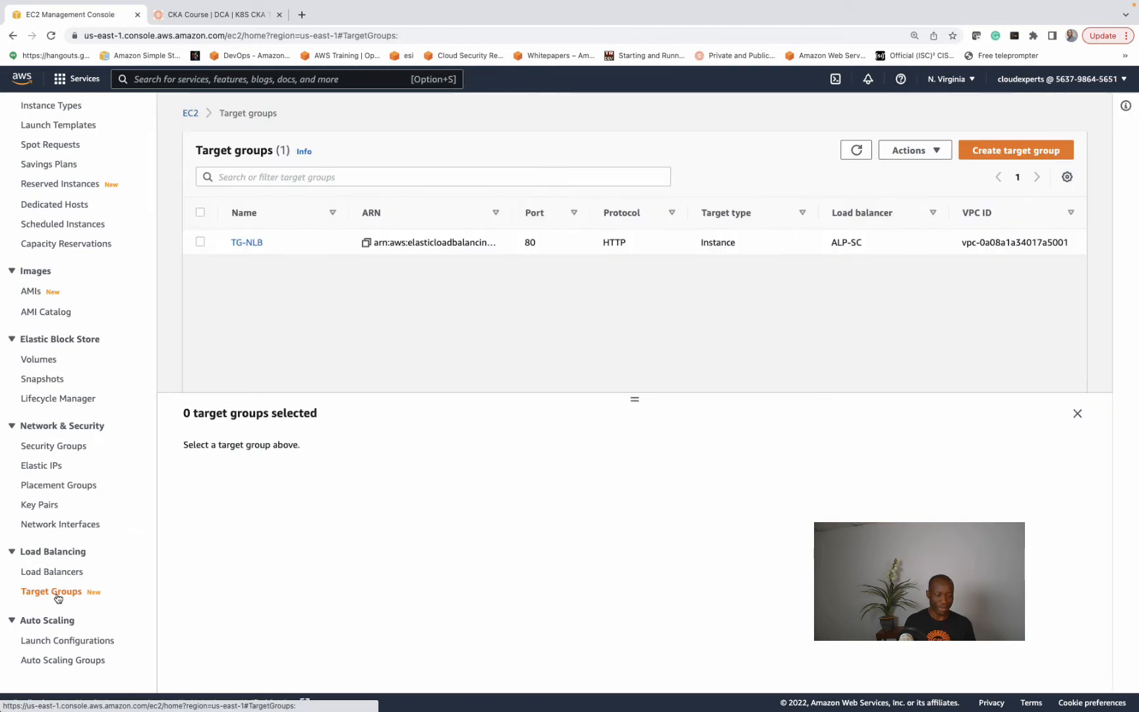
left_click(988, 150)
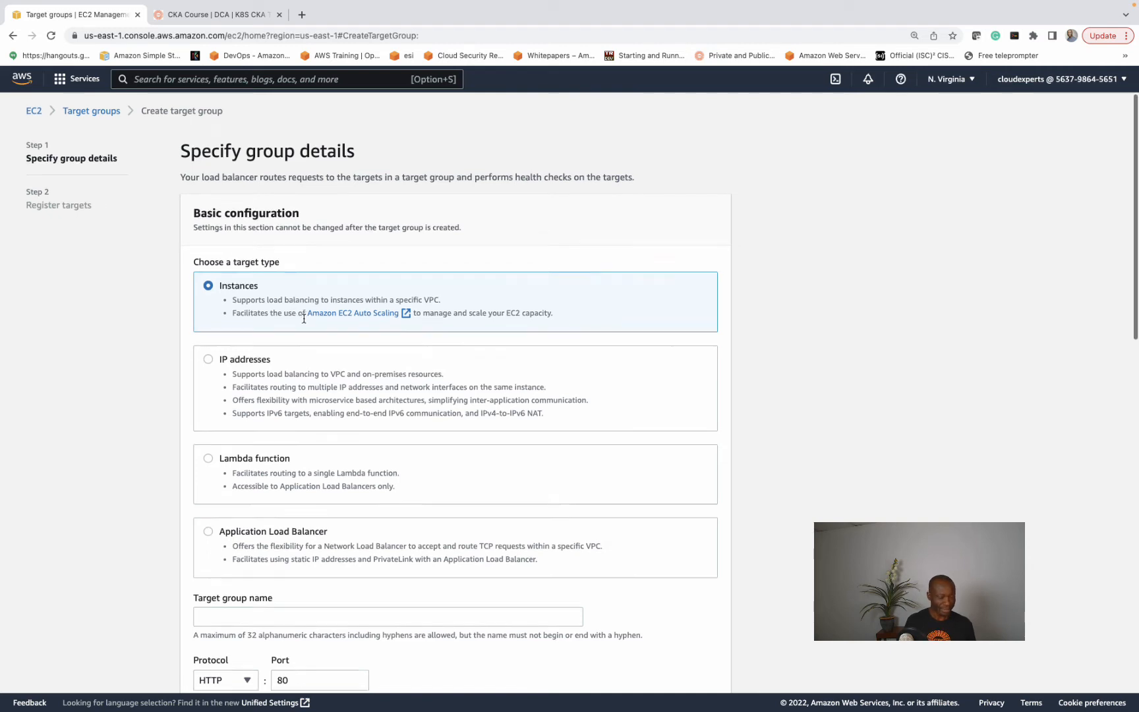
Set the new target group's VPC to sucure-website-vpc.
scroll(303, 320, "down", 6)
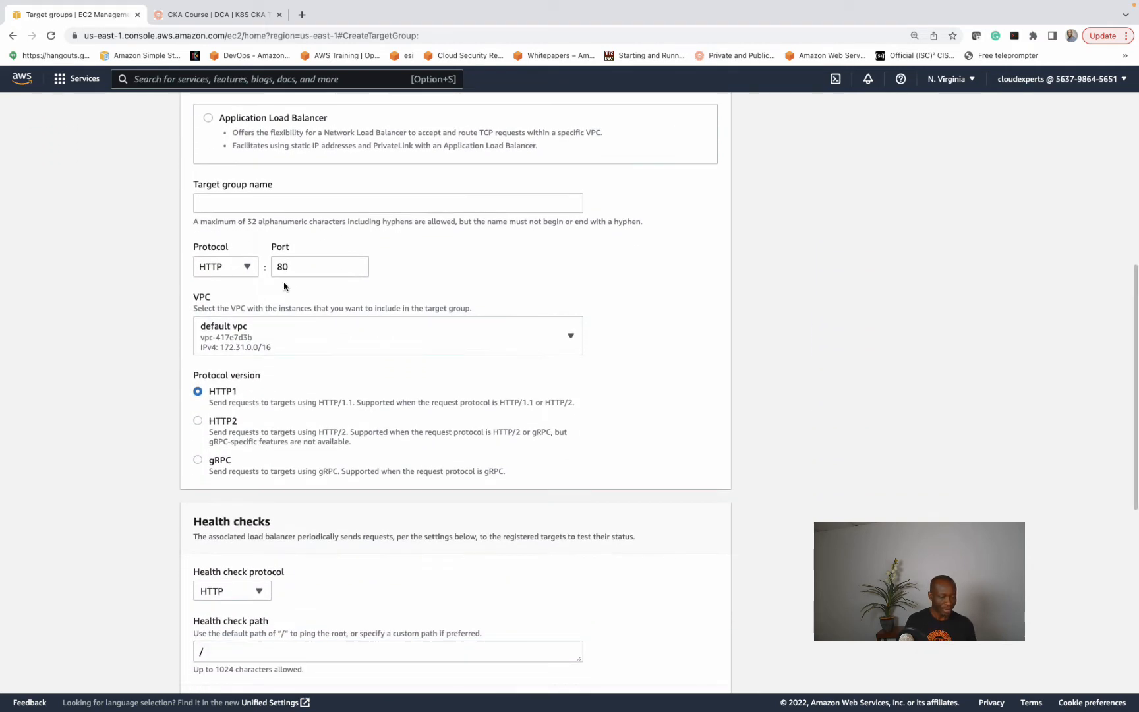
scroll(346, 268, "down", 1)
left_click(358, 281)
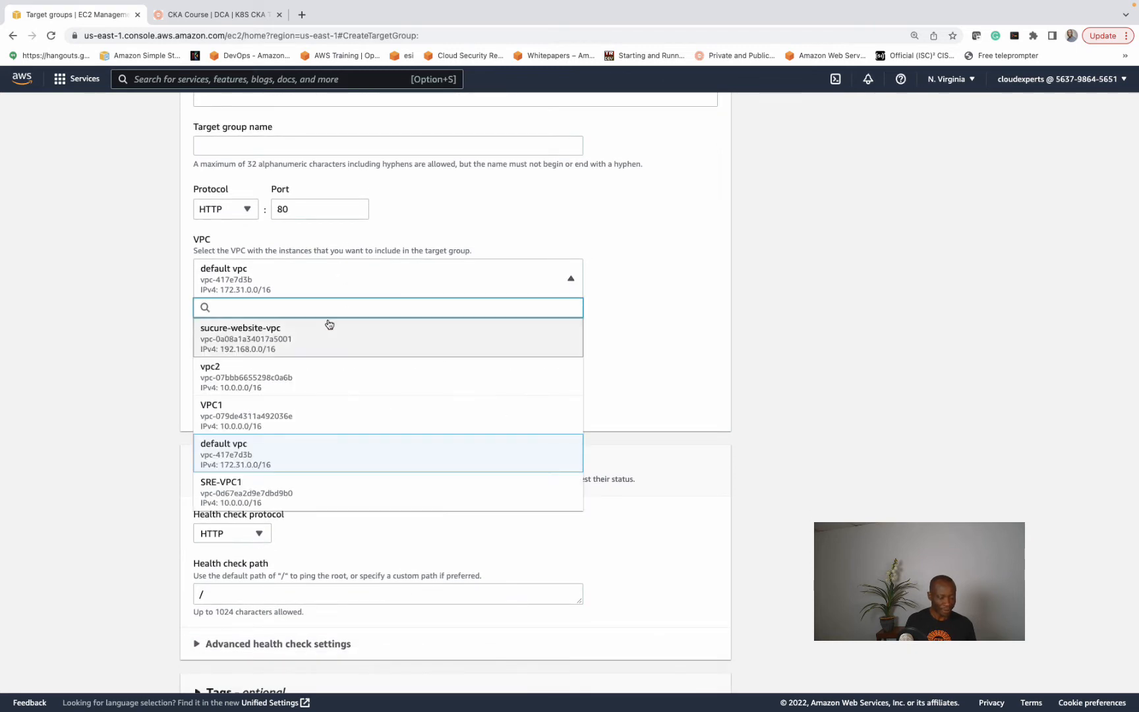
left_click(305, 338)
Name the target group TG-SC and proceed to registering its targets.
scroll(306, 339, "down", 2)
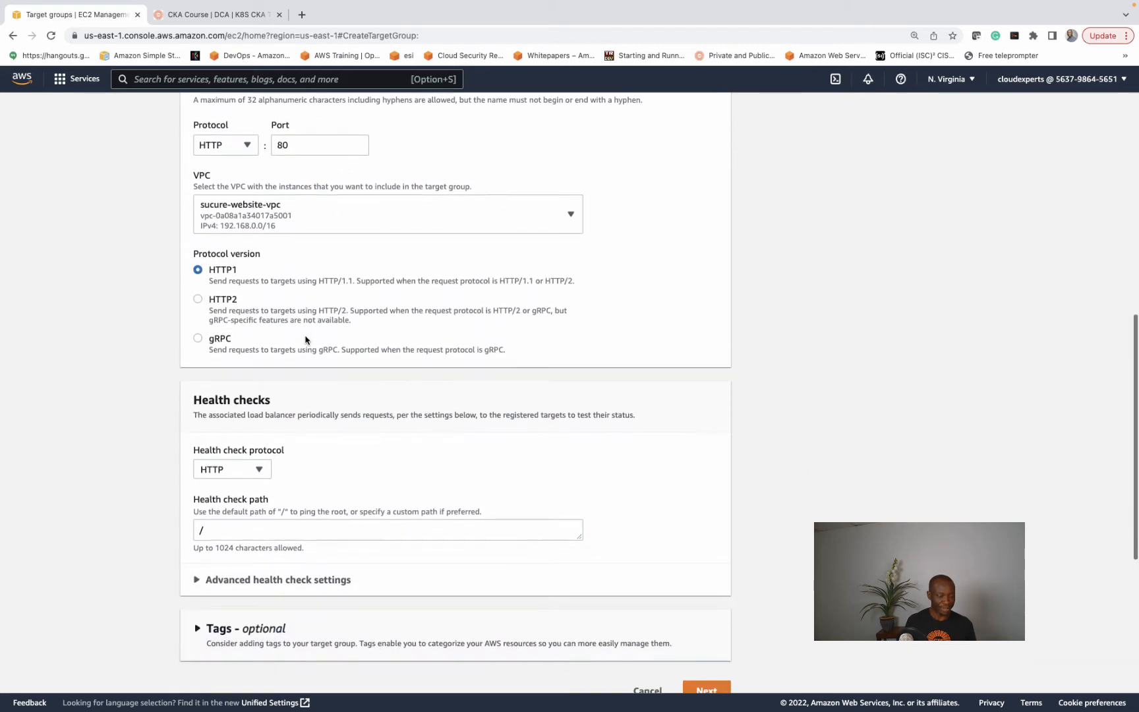
scroll(257, 276, "down", 3)
scroll(257, 276, "down", 1)
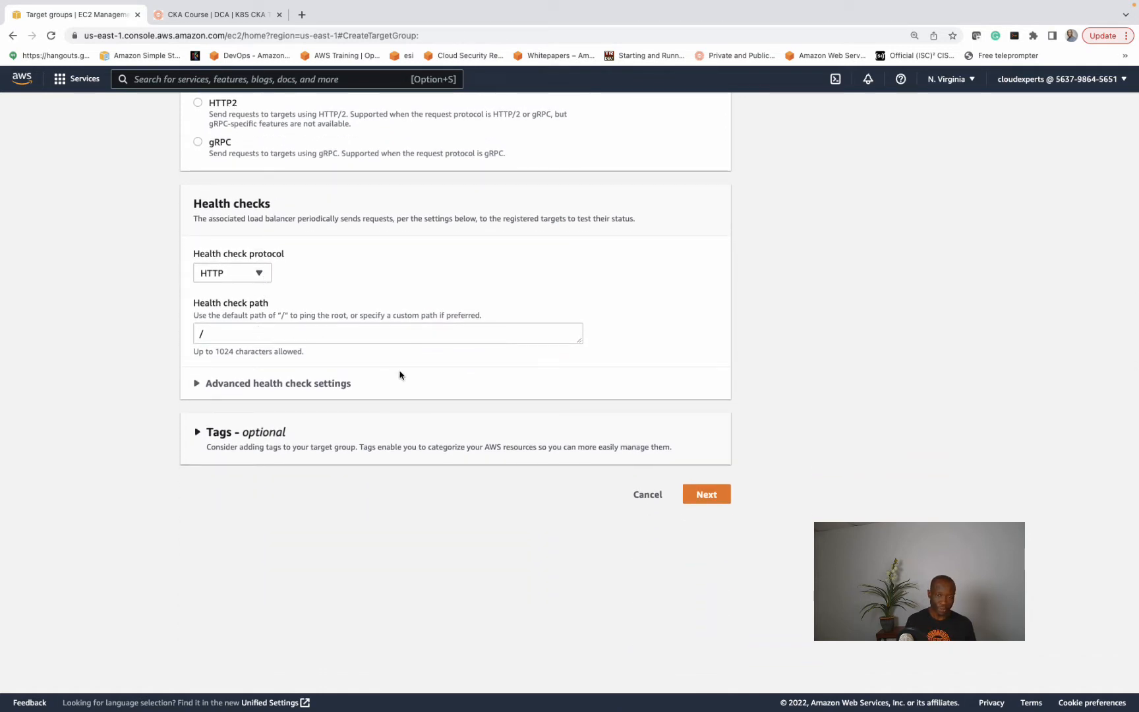
left_click(700, 496)
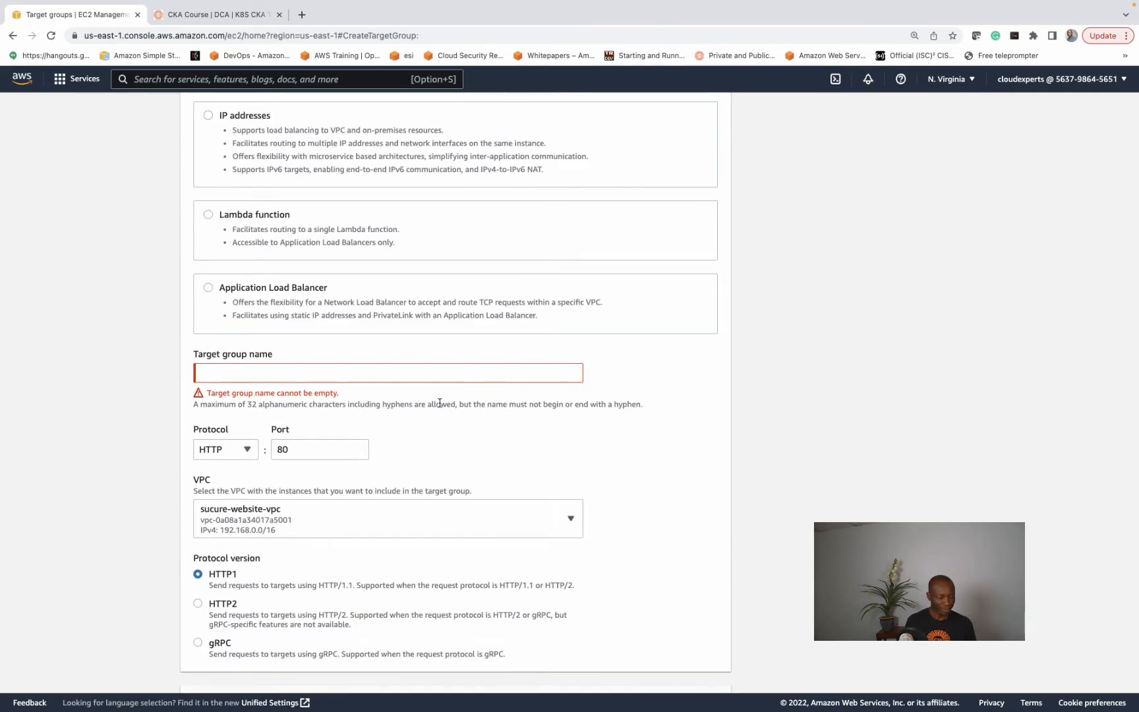
left_click(430, 381)
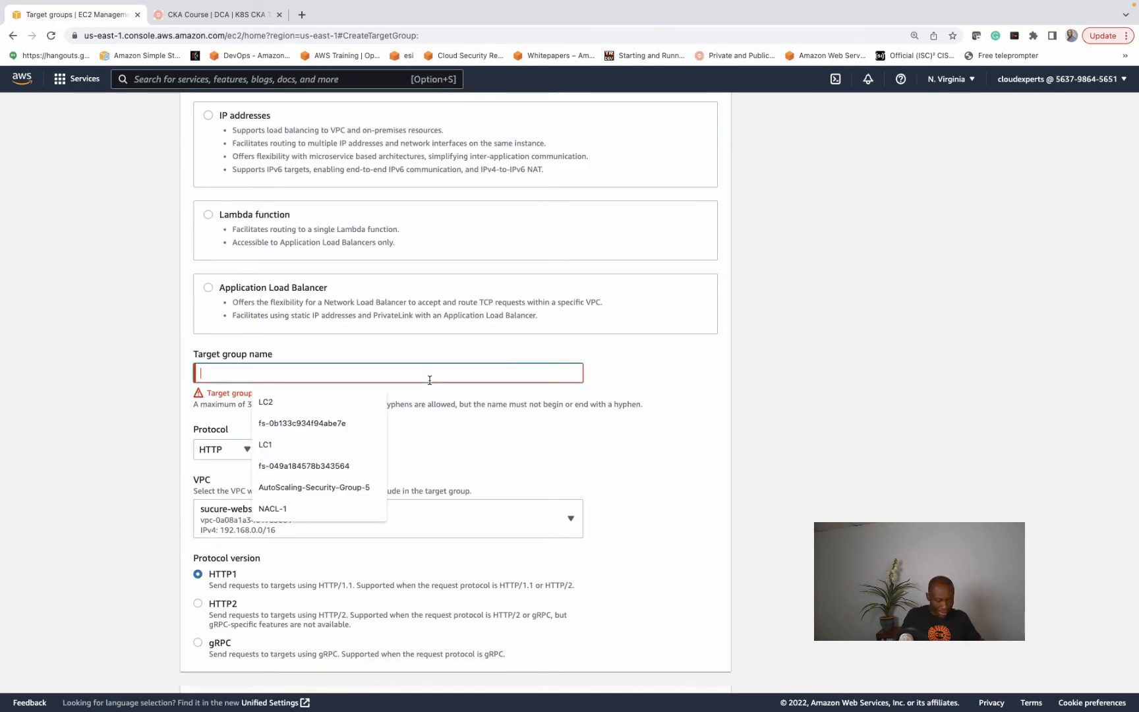
type("TG-SC")
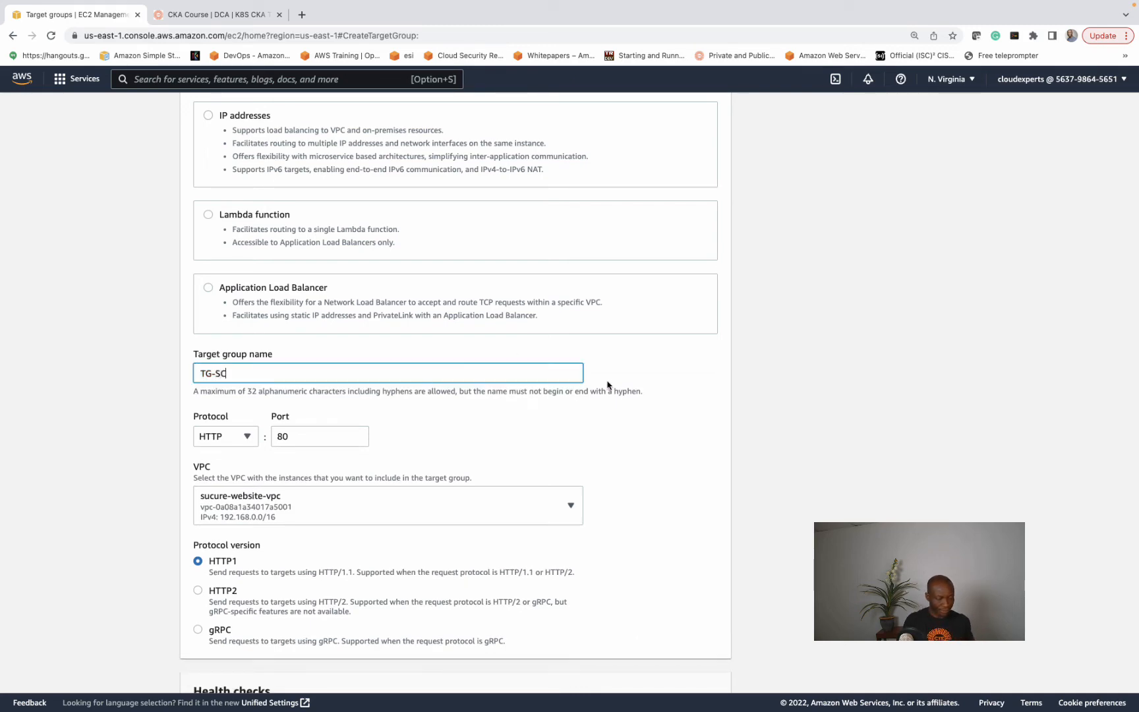
scroll(607, 384, "down", 10)
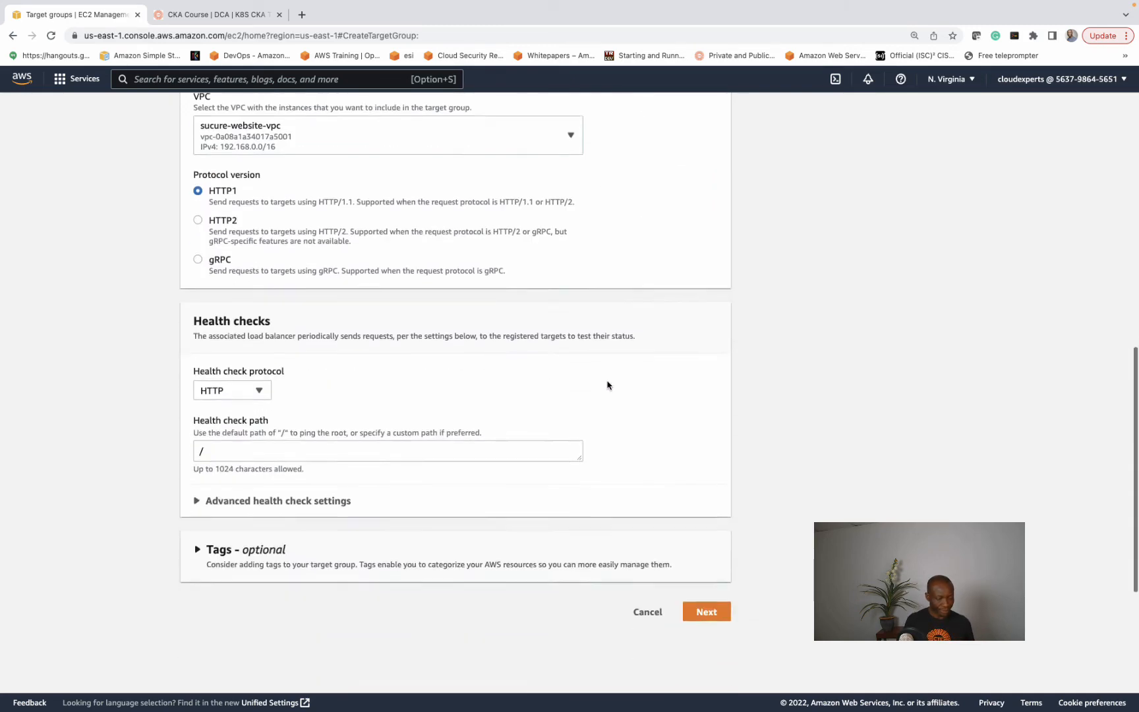
left_click(692, 540)
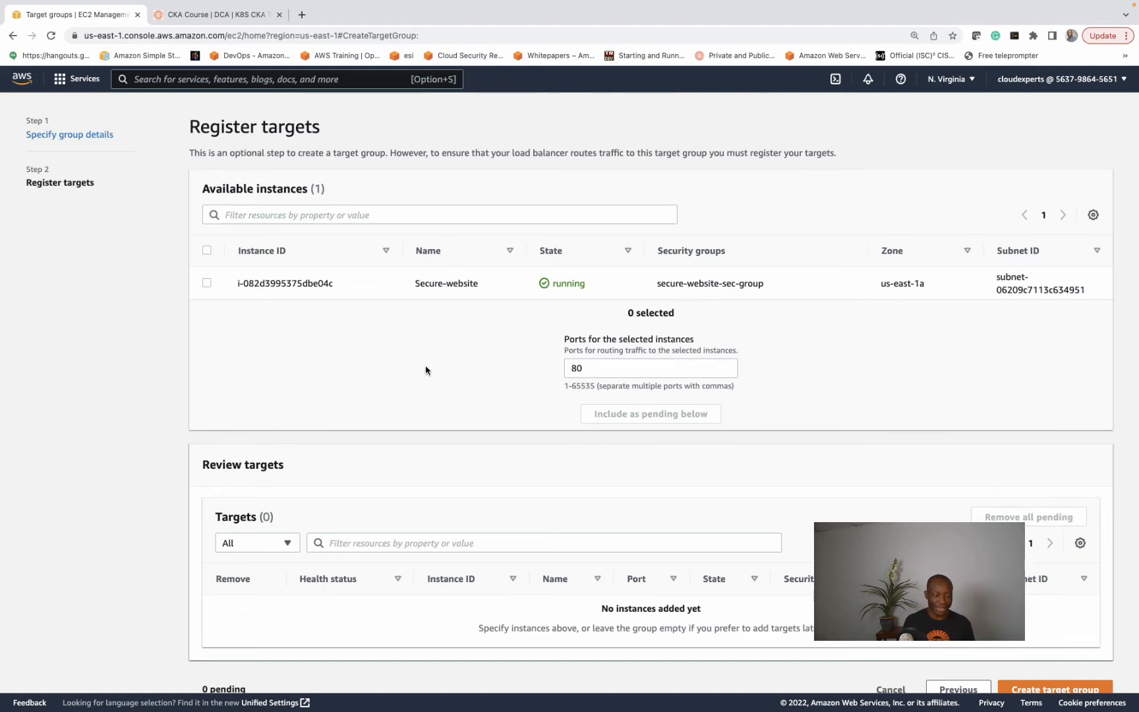
Add the Secure-website instance as a pending target on port 80 and create the target group.
left_click(207, 283)
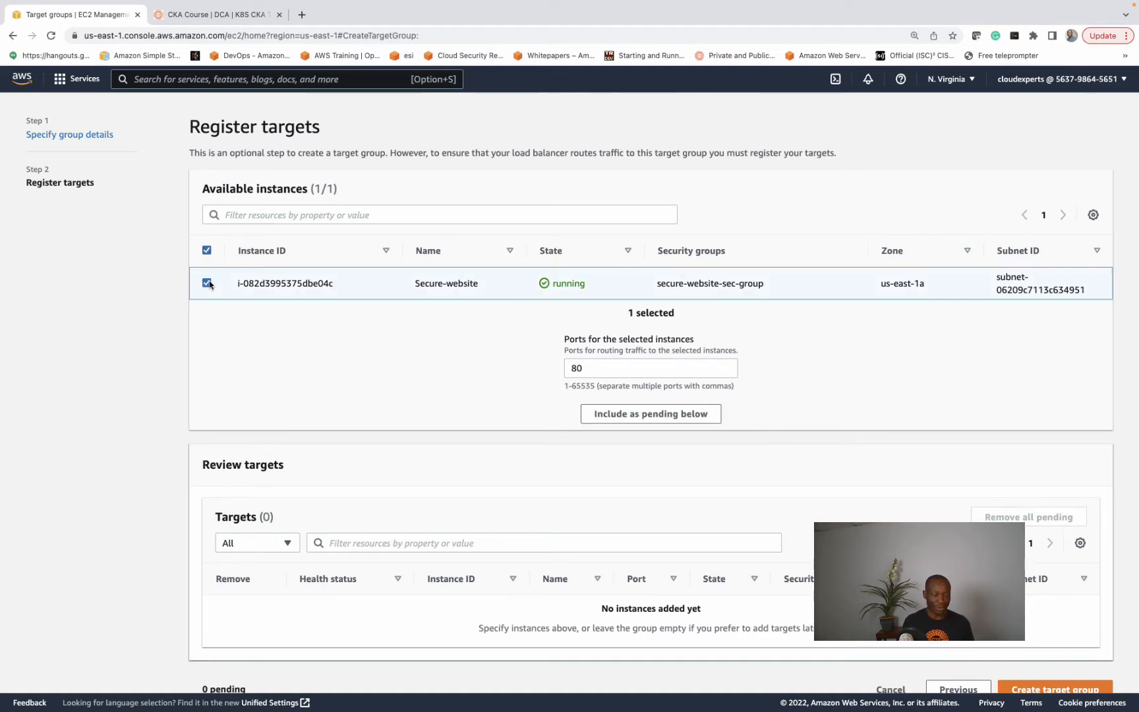
left_click(601, 414)
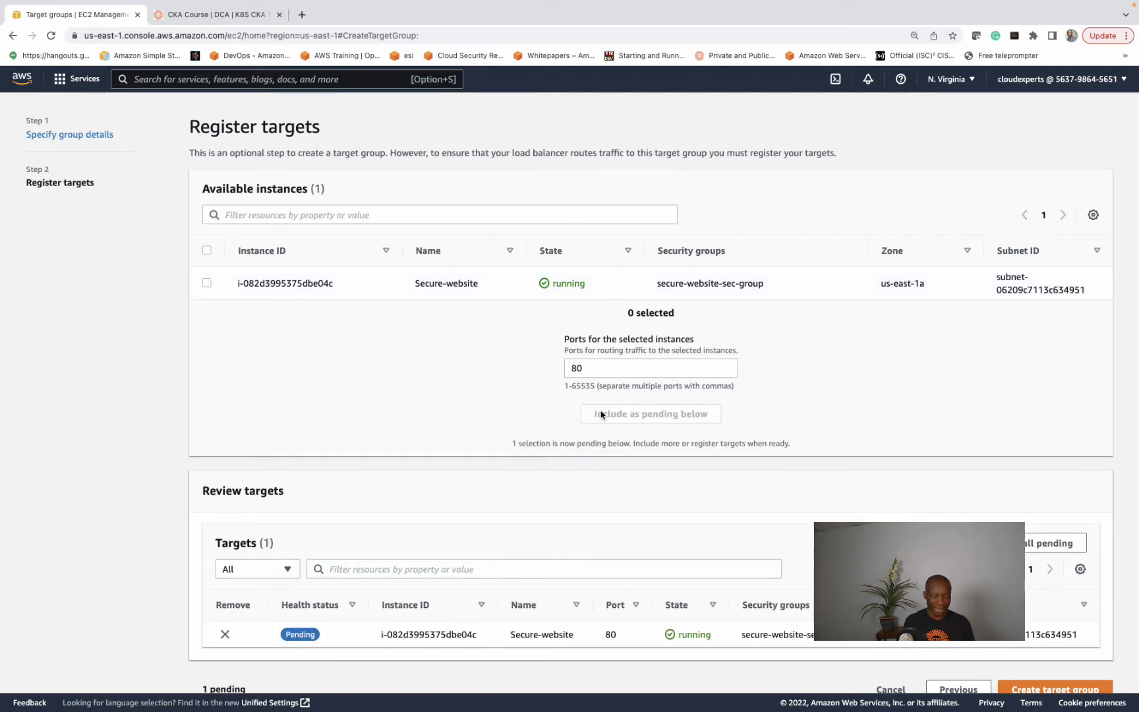
scroll(601, 414, "down", 3)
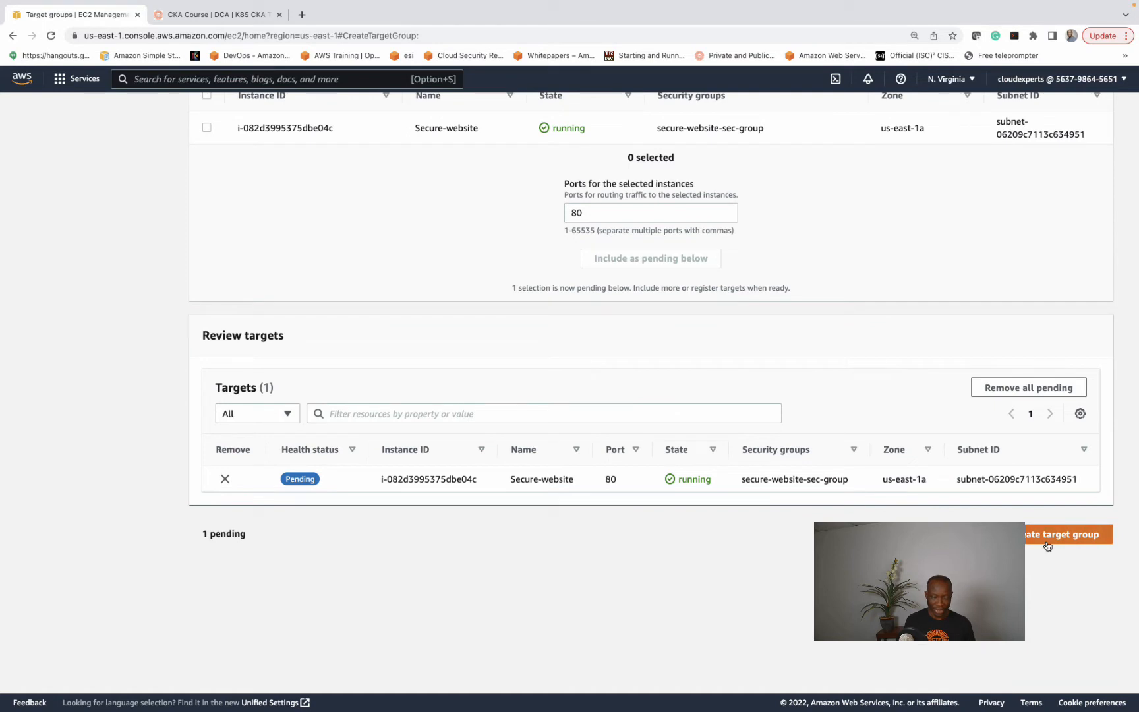
left_click(1048, 546)
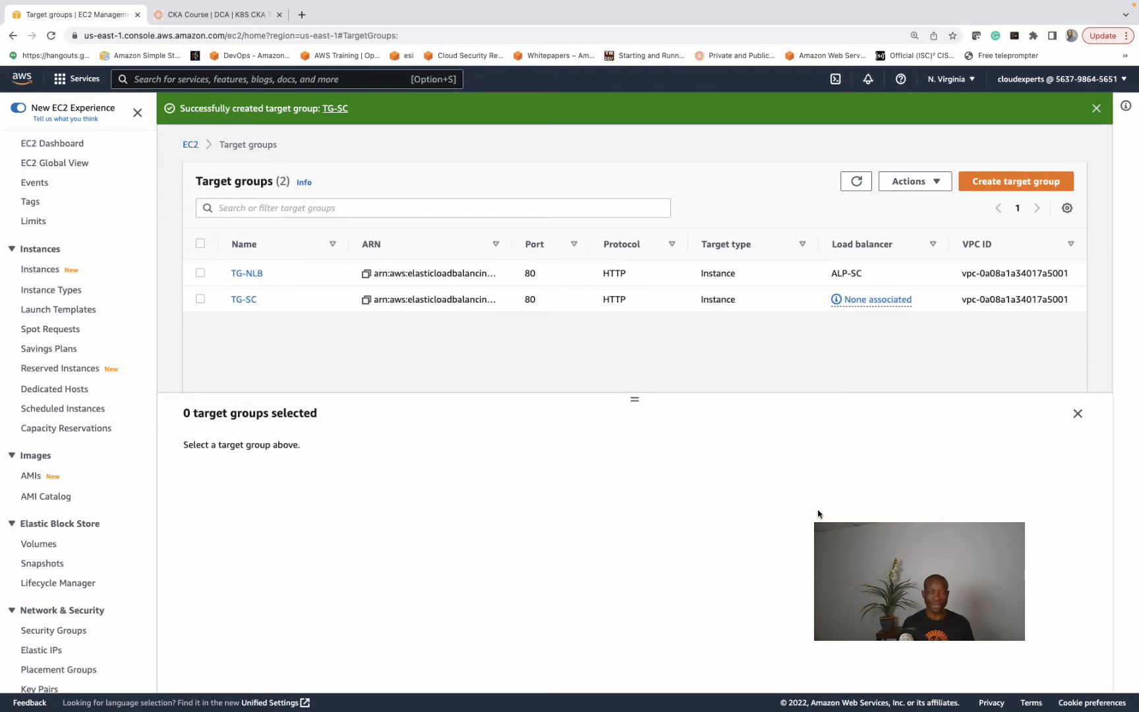
Start associating the TG-SC target group with a new load balancer.
left_click(200, 300)
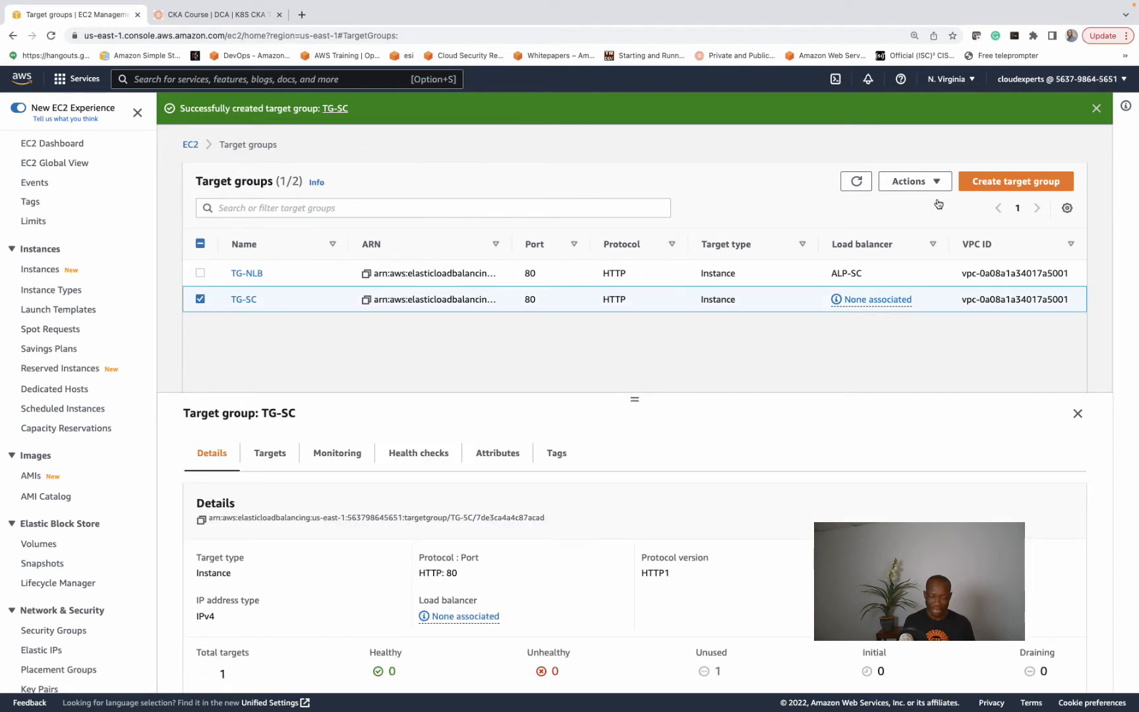
left_click(915, 182)
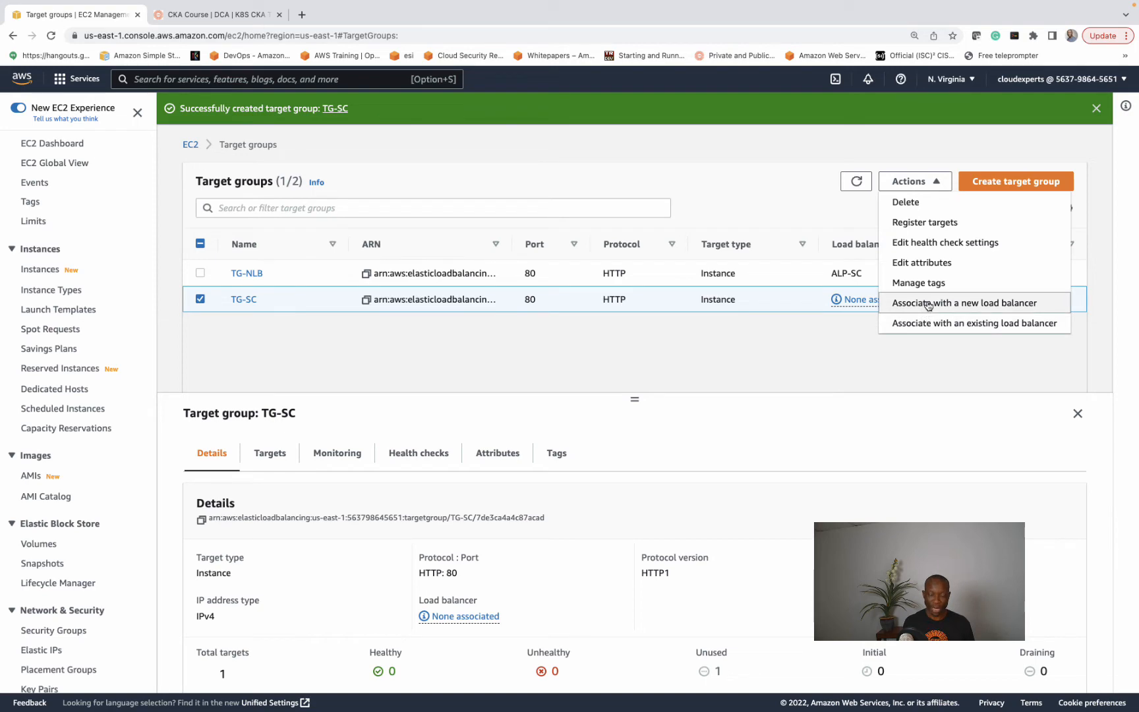
left_click(928, 304)
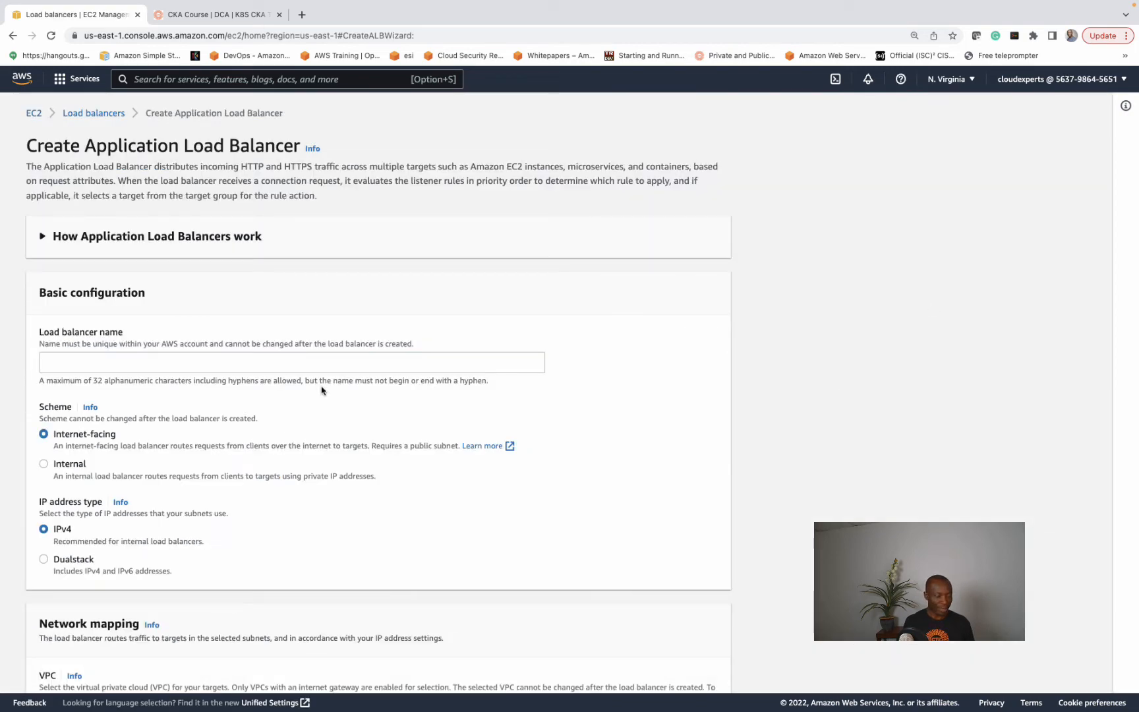
Name the new Application Load Balancer ALP-SC.
scroll(320, 389, "down", 2)
left_click(185, 300)
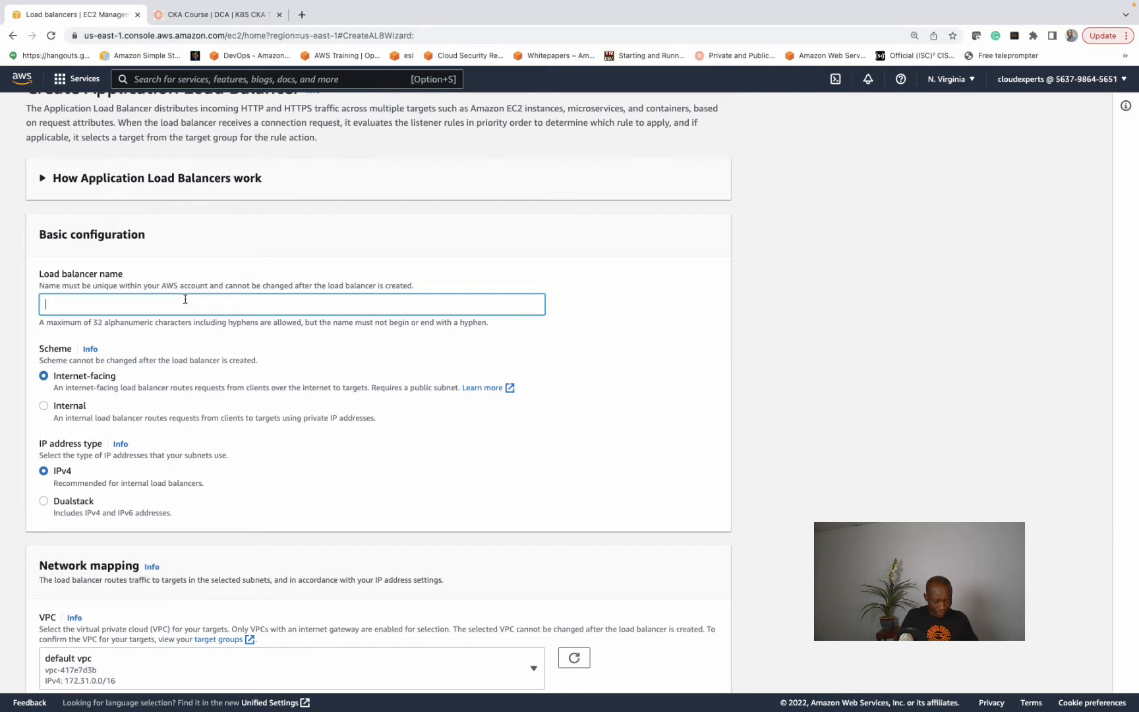
type("ALP_SD")
key("BackSpace")
key("BackSpace")
key("BackSpace")
type("-S")
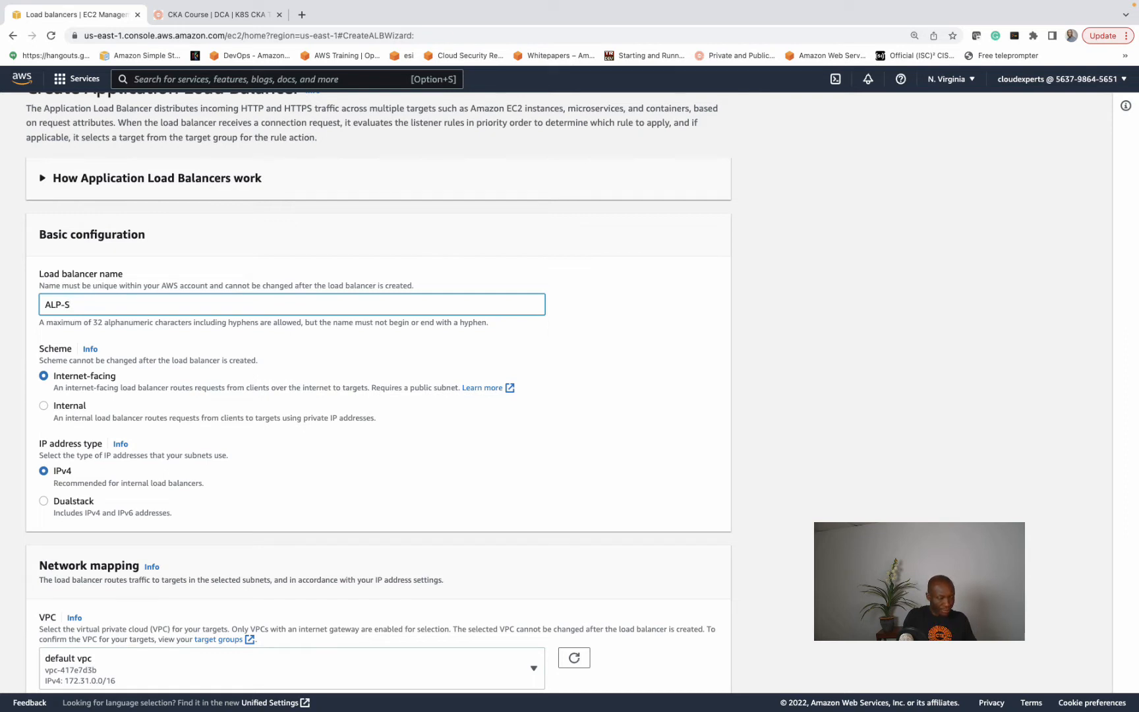
type("C")
Set the load balancer's network mapping VPC to sucure-website-vpc.
scroll(189, 304, "down", 3)
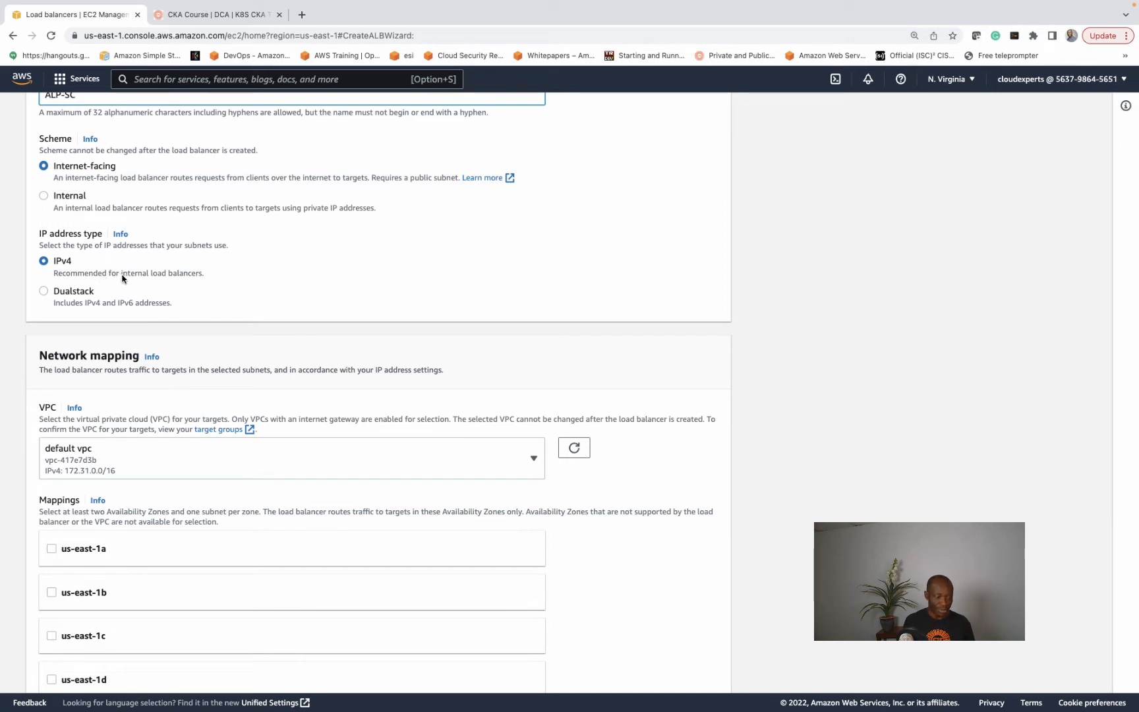
scroll(122, 277, "down", 1)
scroll(122, 278, "down", 3)
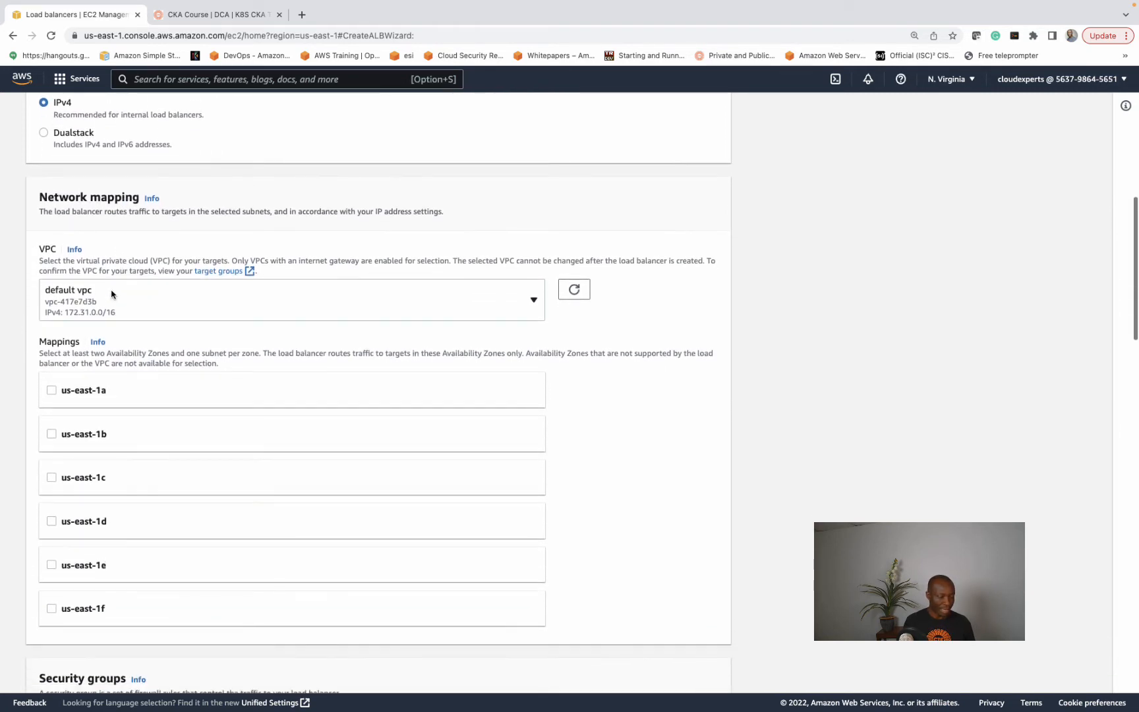
left_click(112, 296)
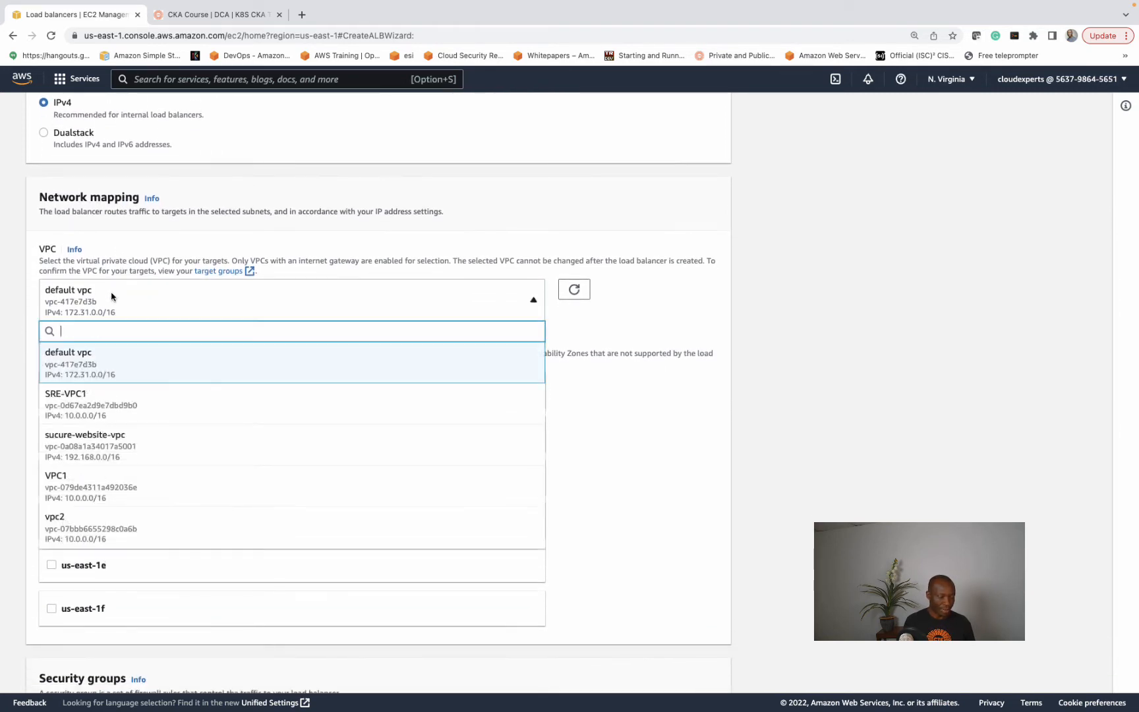
left_click(118, 441)
Map the load balancer to the us-east-1a and us-east-1b availability zones with their secure-website subnets.
scroll(158, 394, "down", 3)
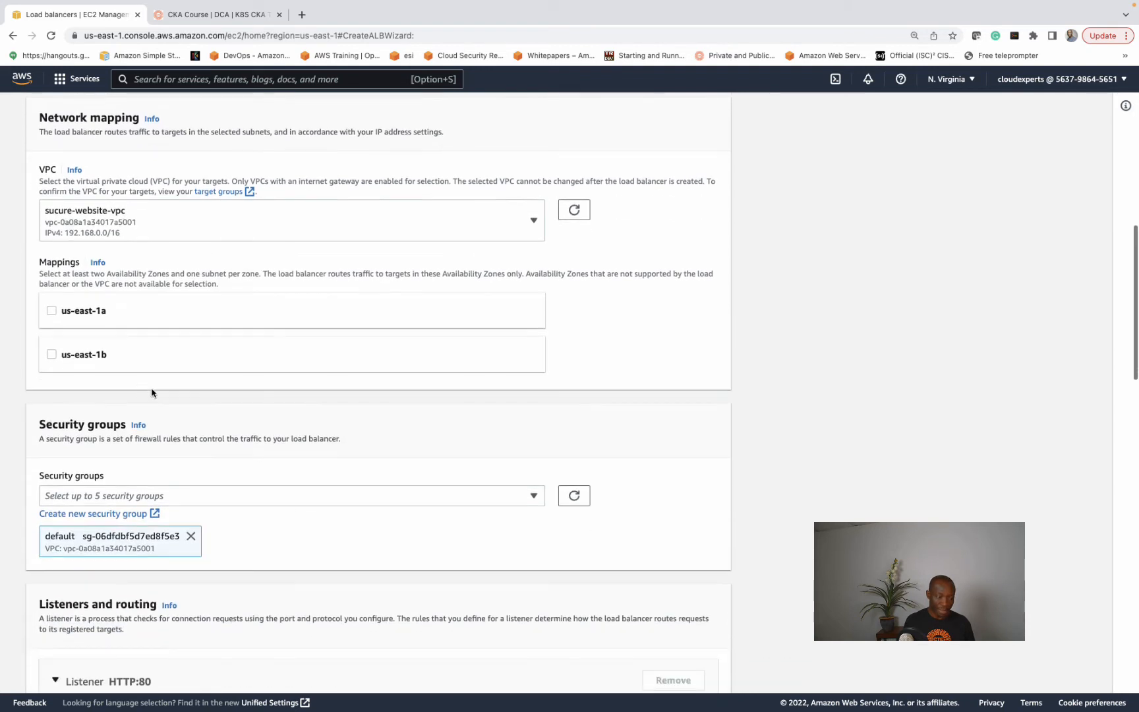
left_click(52, 311)
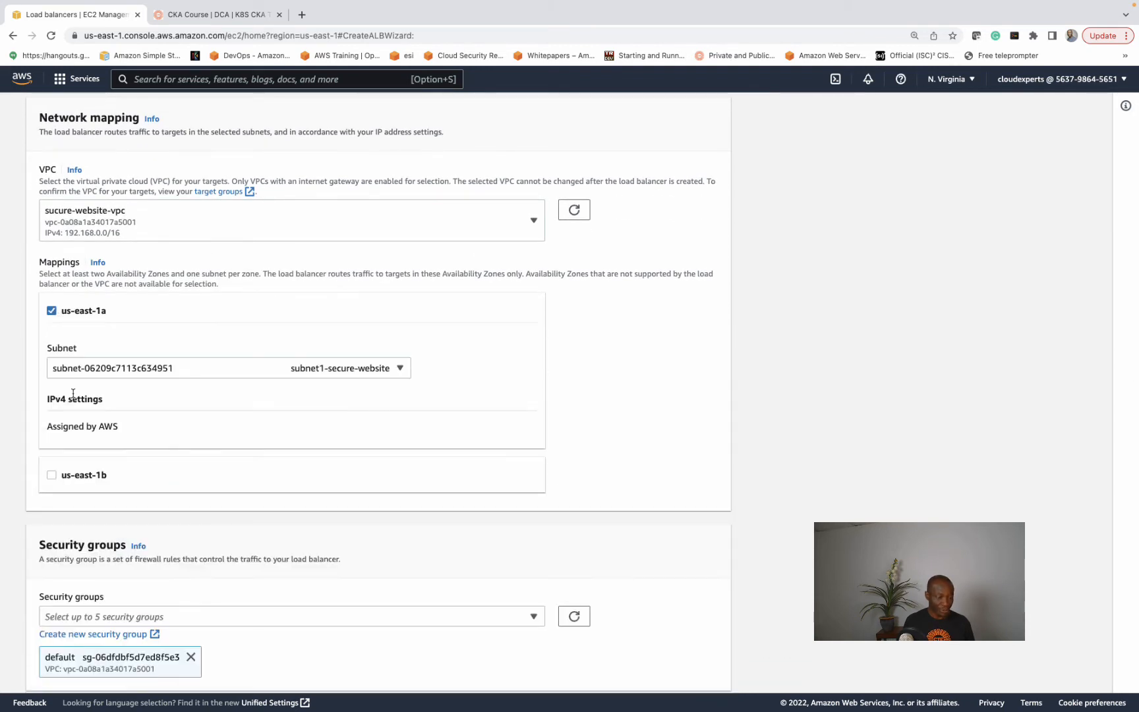
scroll(72, 393, "down", 3)
left_click(52, 399)
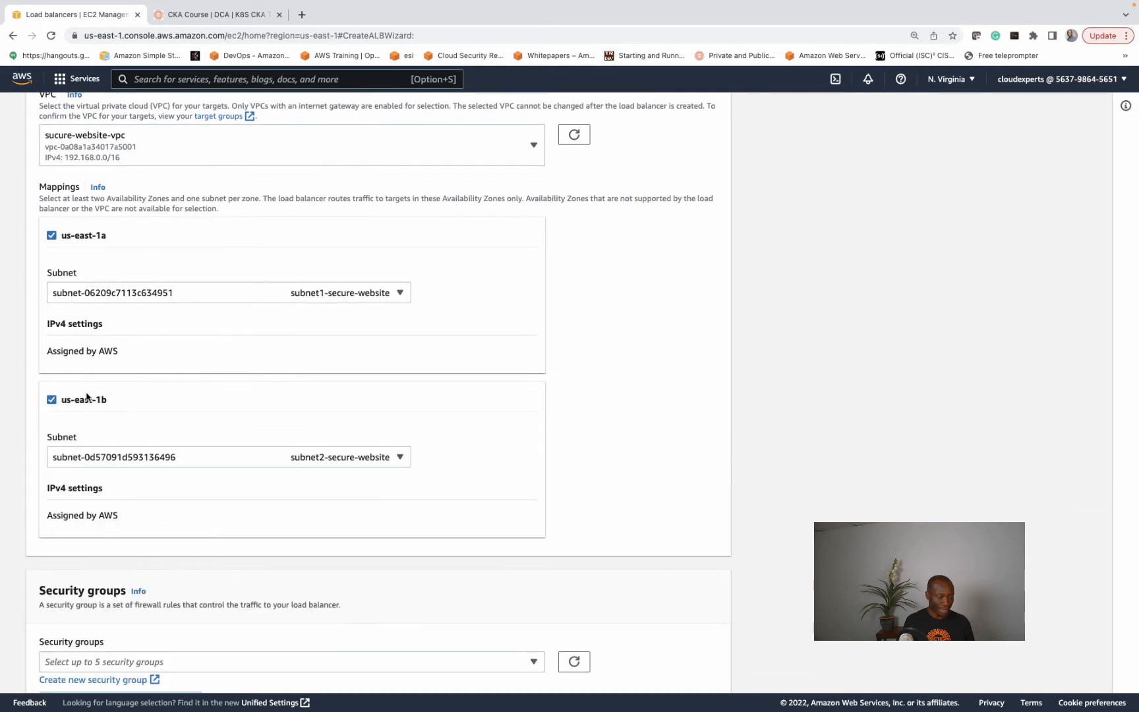
Add secure-website-sec-group to the load balancer's security groups alongside the default group.
scroll(163, 418, "down", 8)
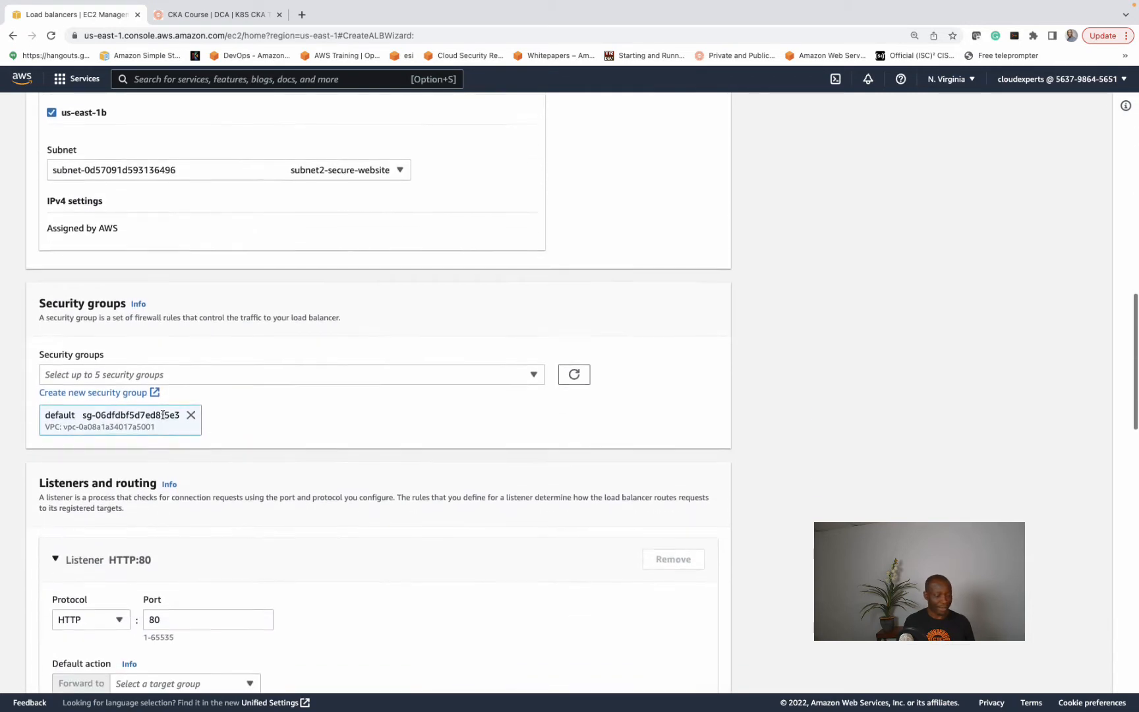
scroll(194, 397, "down", 3)
left_click(249, 302)
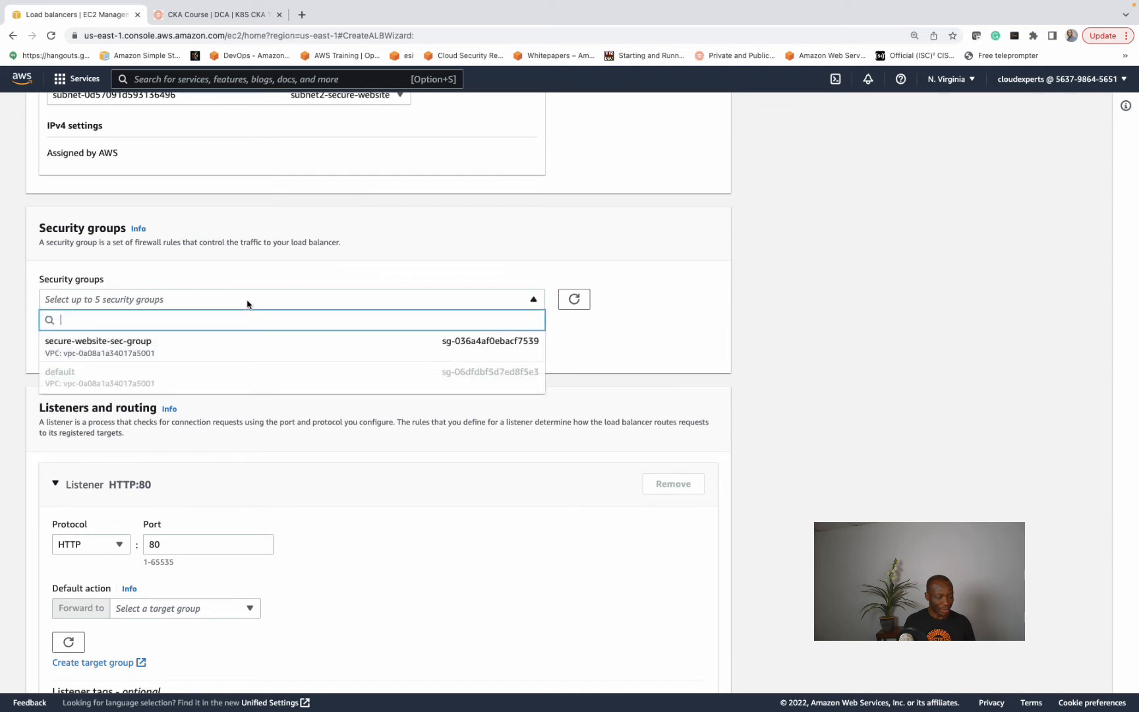
left_click(188, 351)
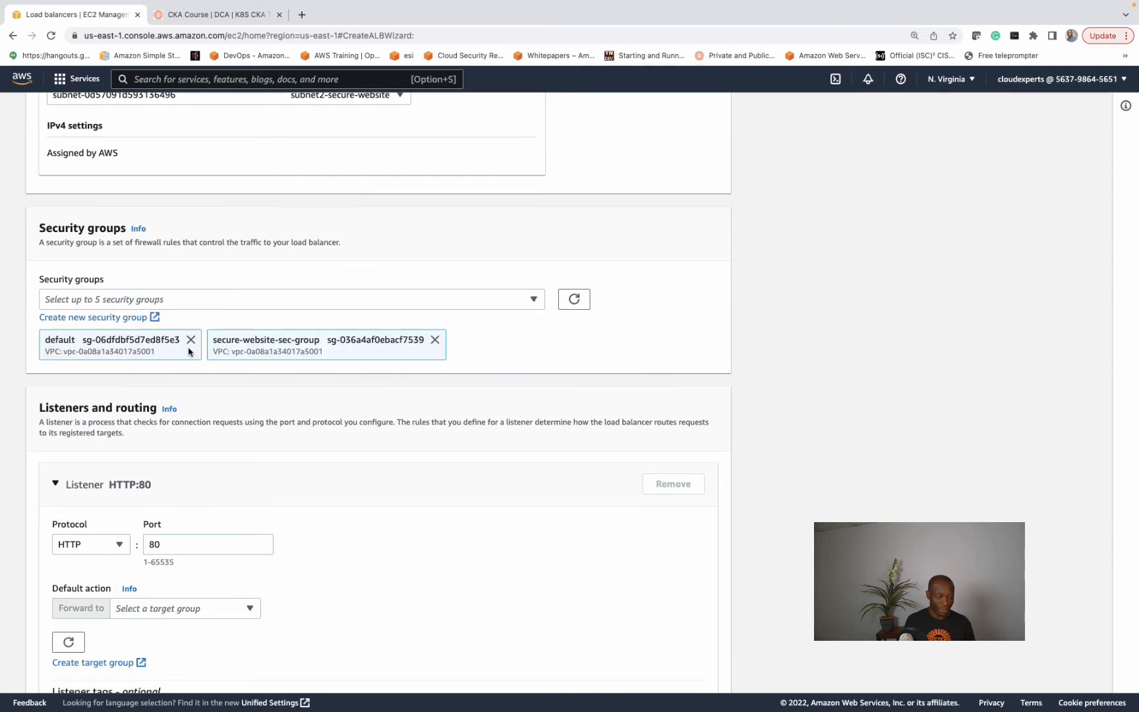
Review the remaining settings and summary of load balancer ALP-SC and try to create it without a listener target group.
scroll(201, 381, "down", 8)
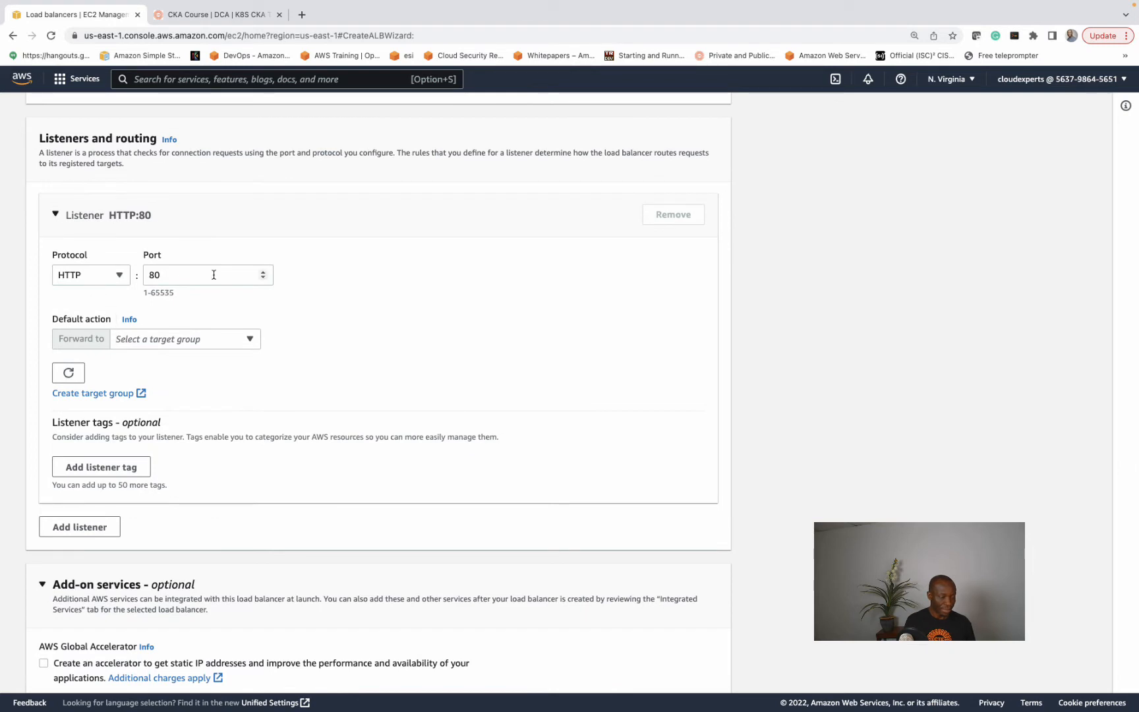
scroll(303, 318, "down", 3)
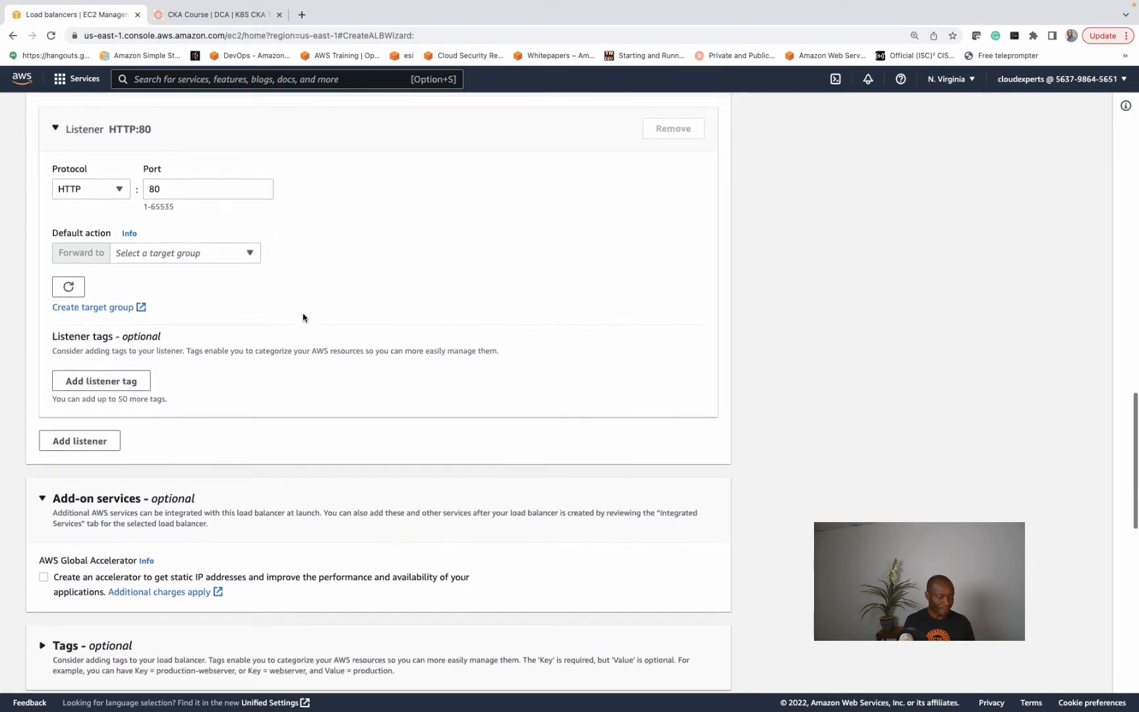
scroll(304, 318, "down", 5)
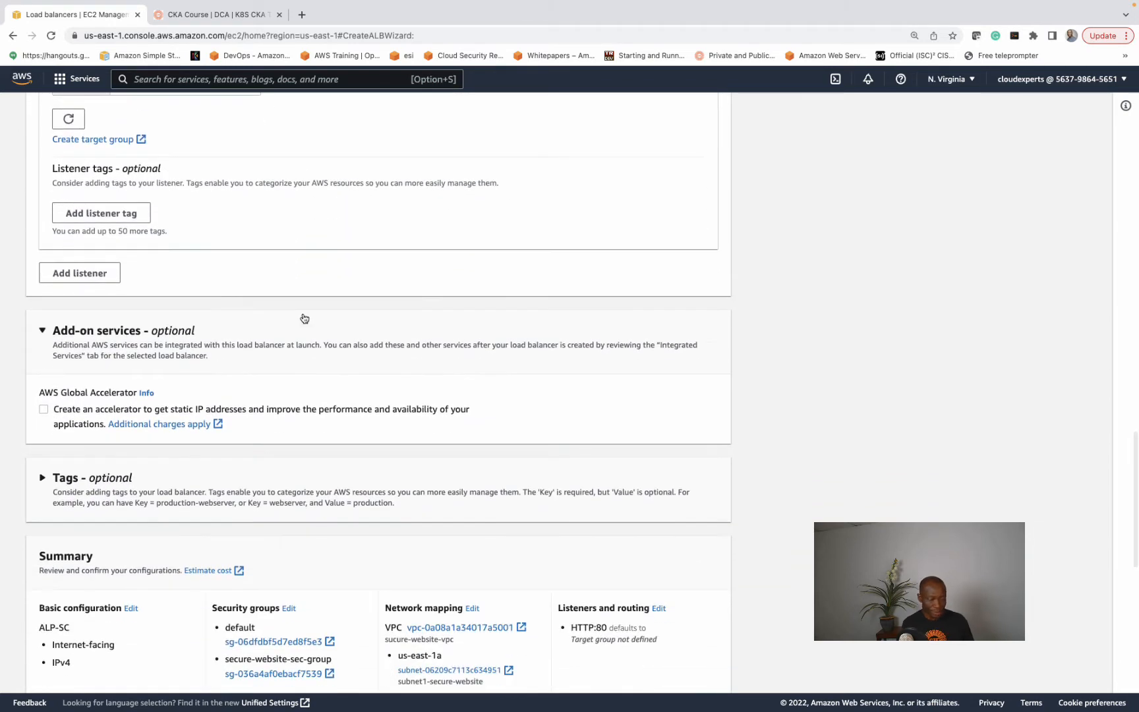
scroll(304, 318, "down", 2)
scroll(304, 319, "down", 3)
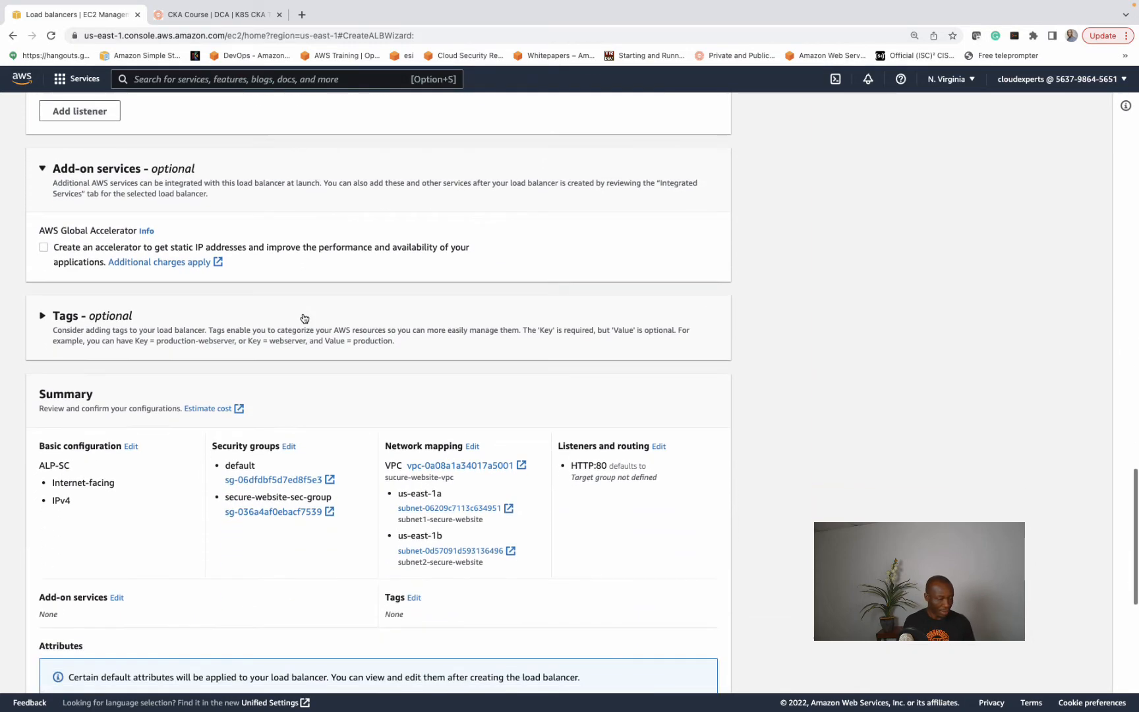
scroll(303, 318, "down", 9)
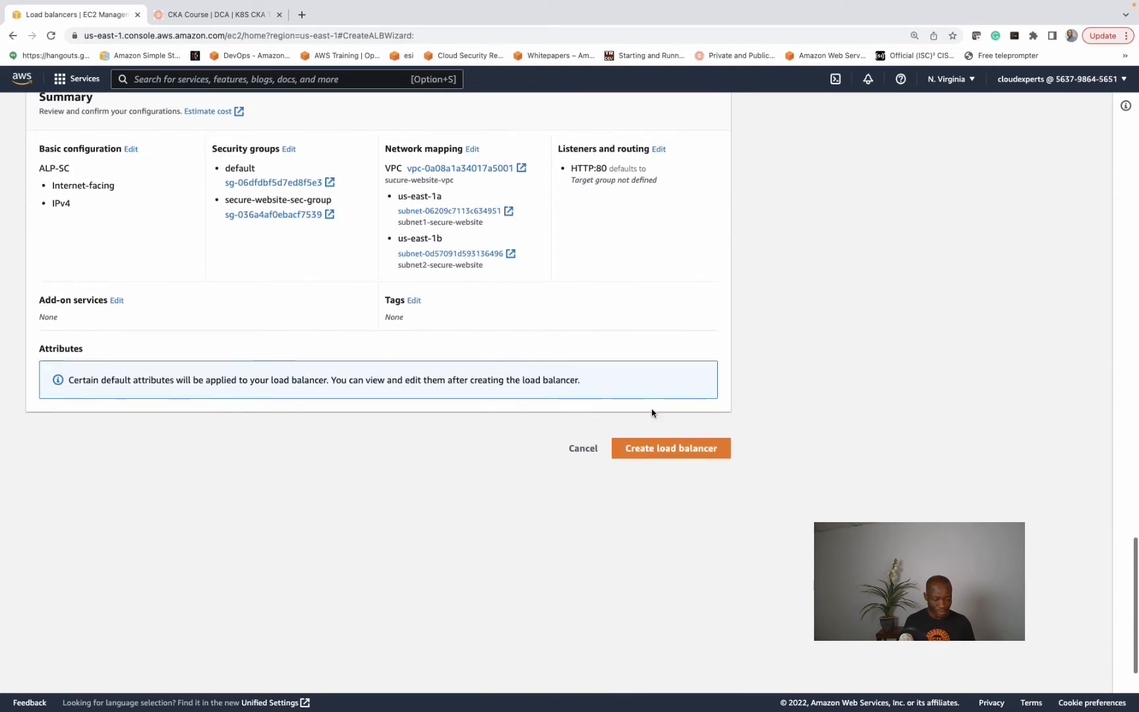
left_click(636, 448)
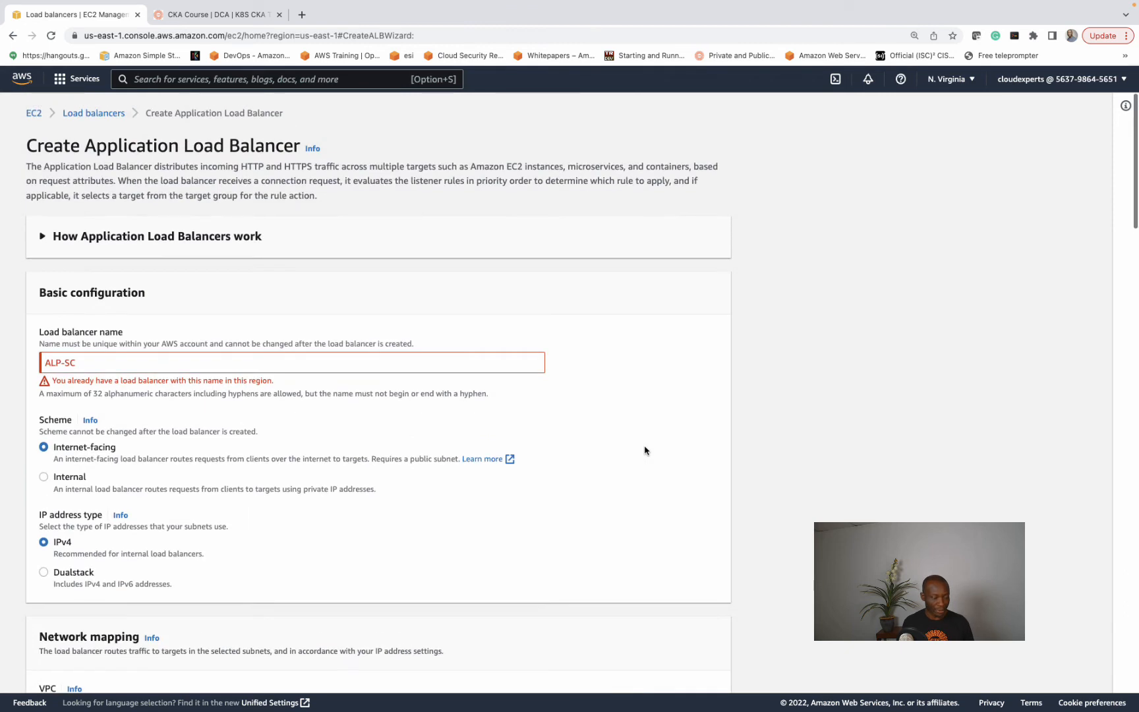
Rename the load balancer as ALP-SWebsite and check the rest of the form for missing settings.
left_click(147, 364)
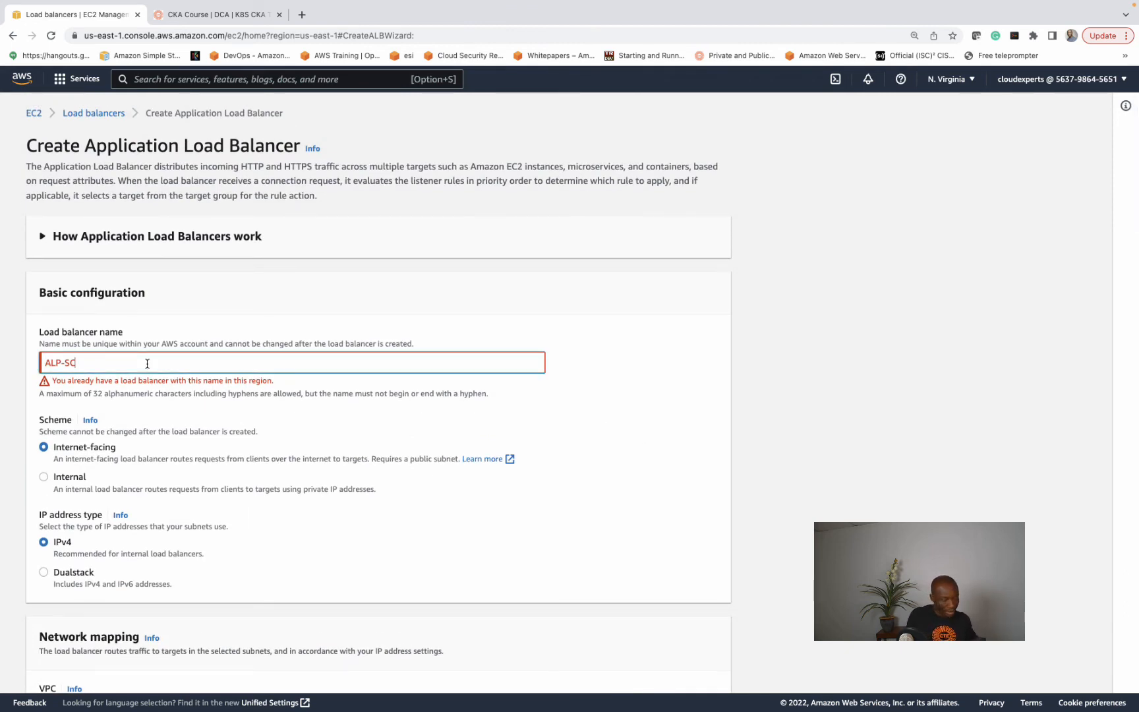
scroll(212, 358, "down", 12)
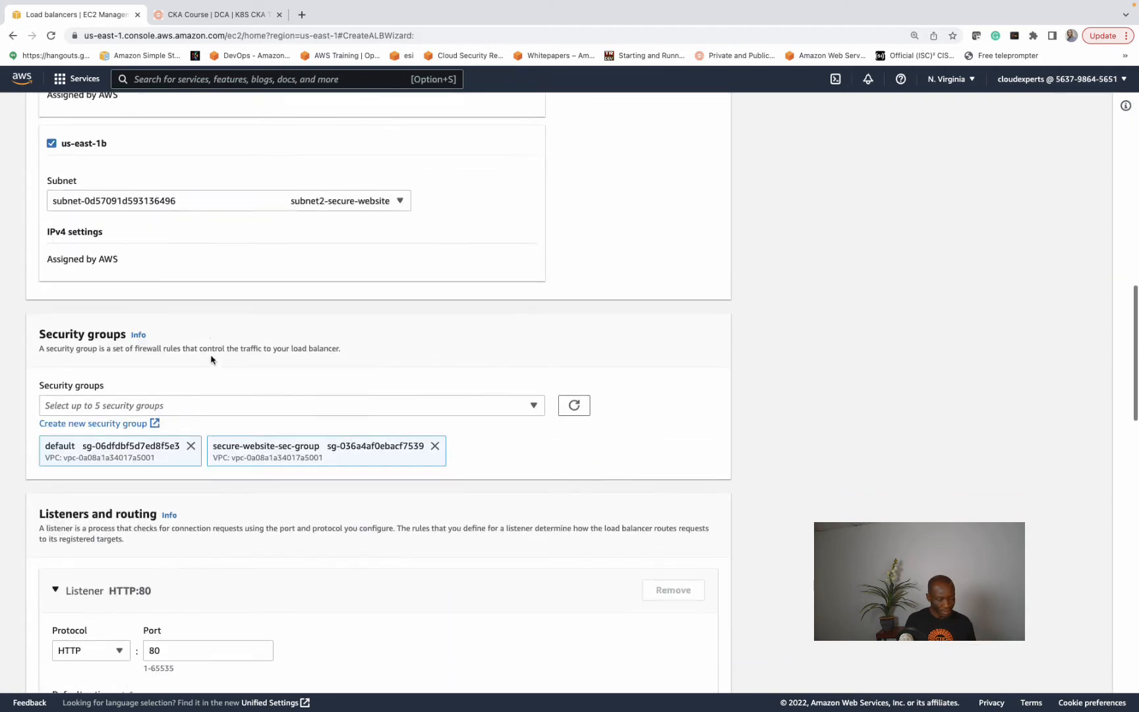
scroll(211, 359, "down", 10)
scroll(583, 555, "down", 2)
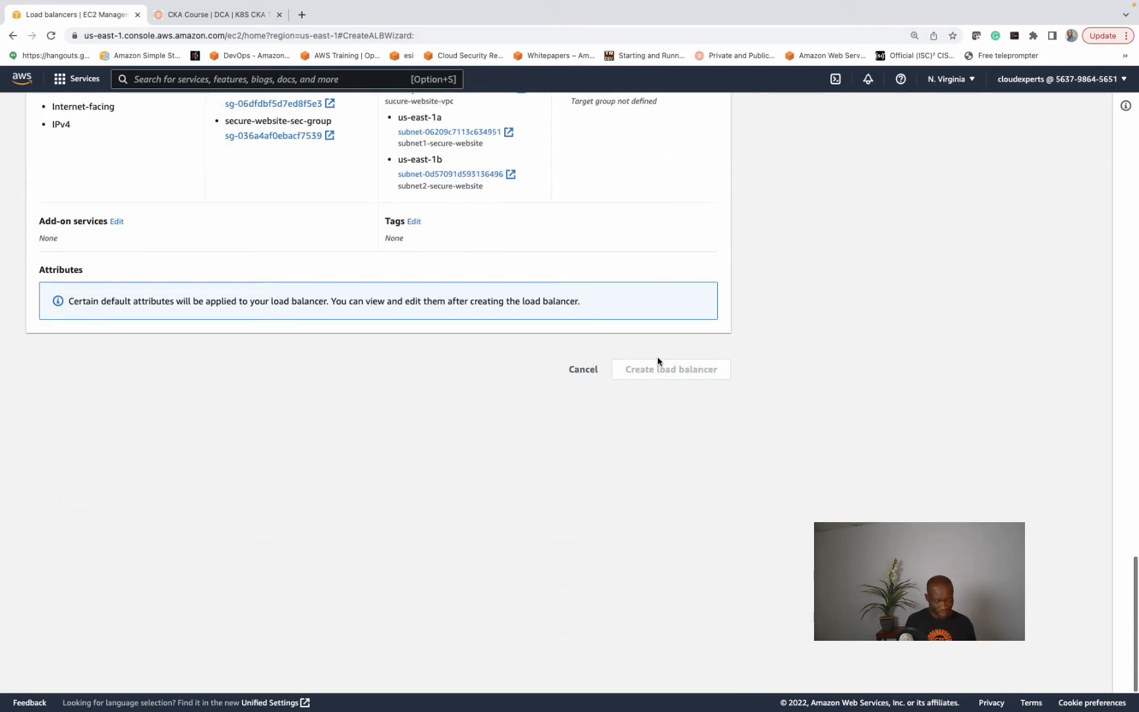
scroll(605, 354, "up", 11)
scroll(605, 354, "up", 8)
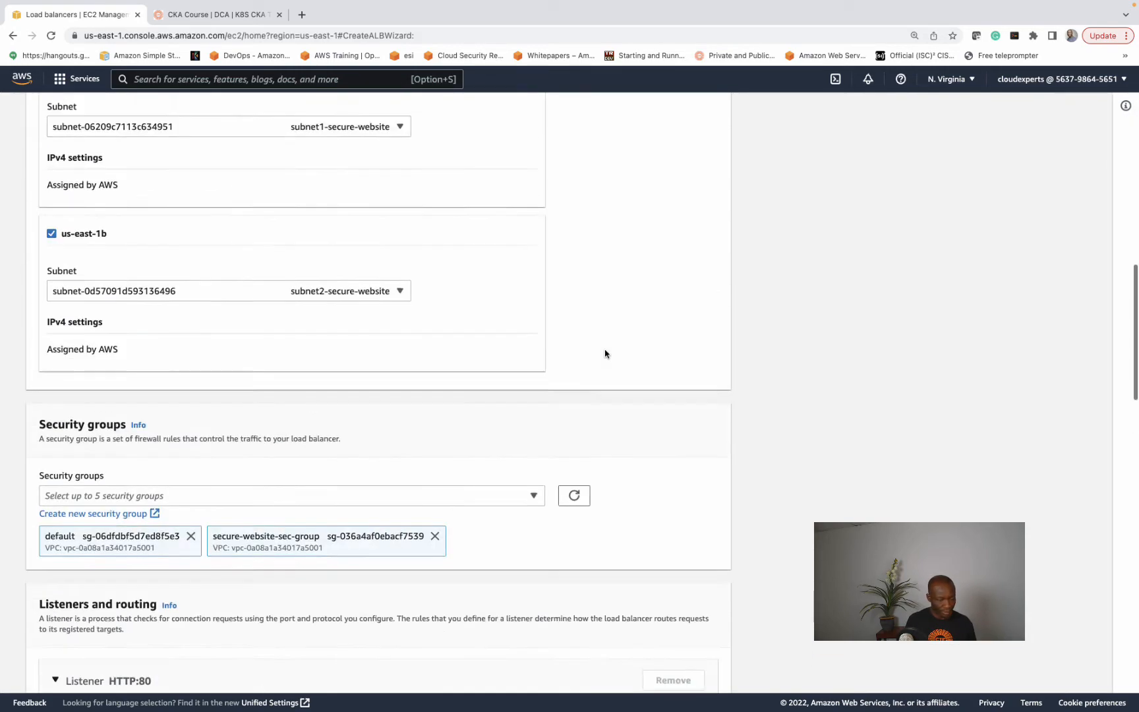
Forward the HTTP:80 listener to target group TG-SC, create the load balancer and view it.
scroll(613, 353, "down", 5)
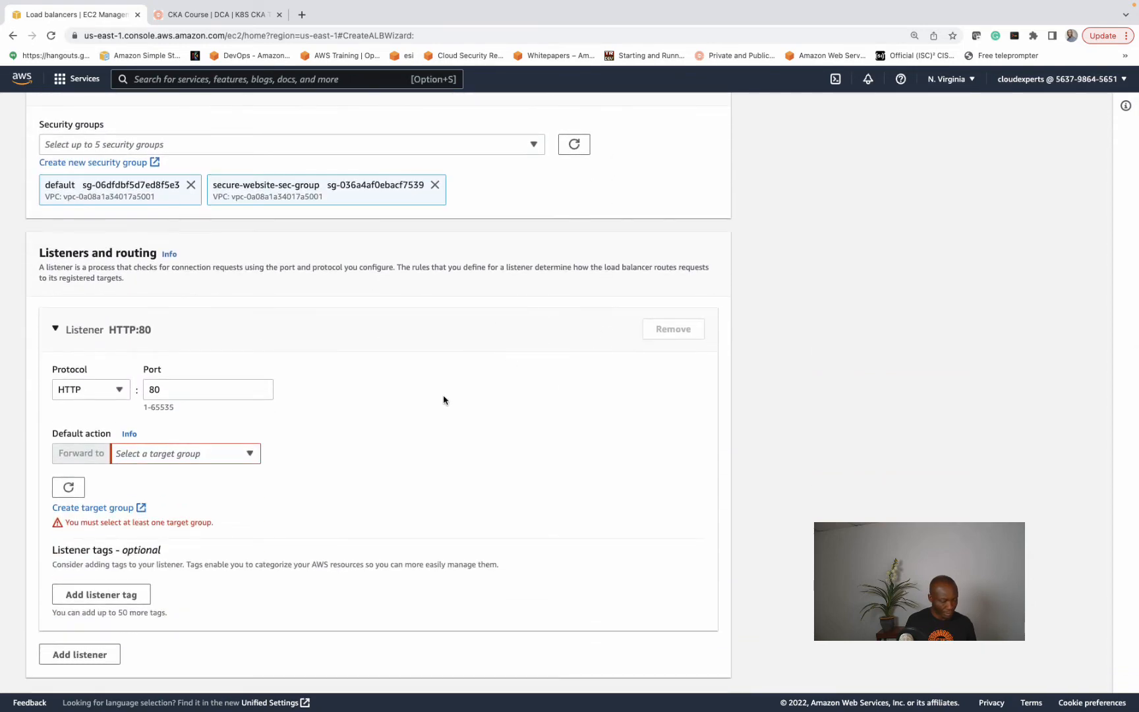
left_click(249, 453)
left_click(185, 496)
scroll(416, 440, "down", 2)
scroll(417, 442, "down", 15)
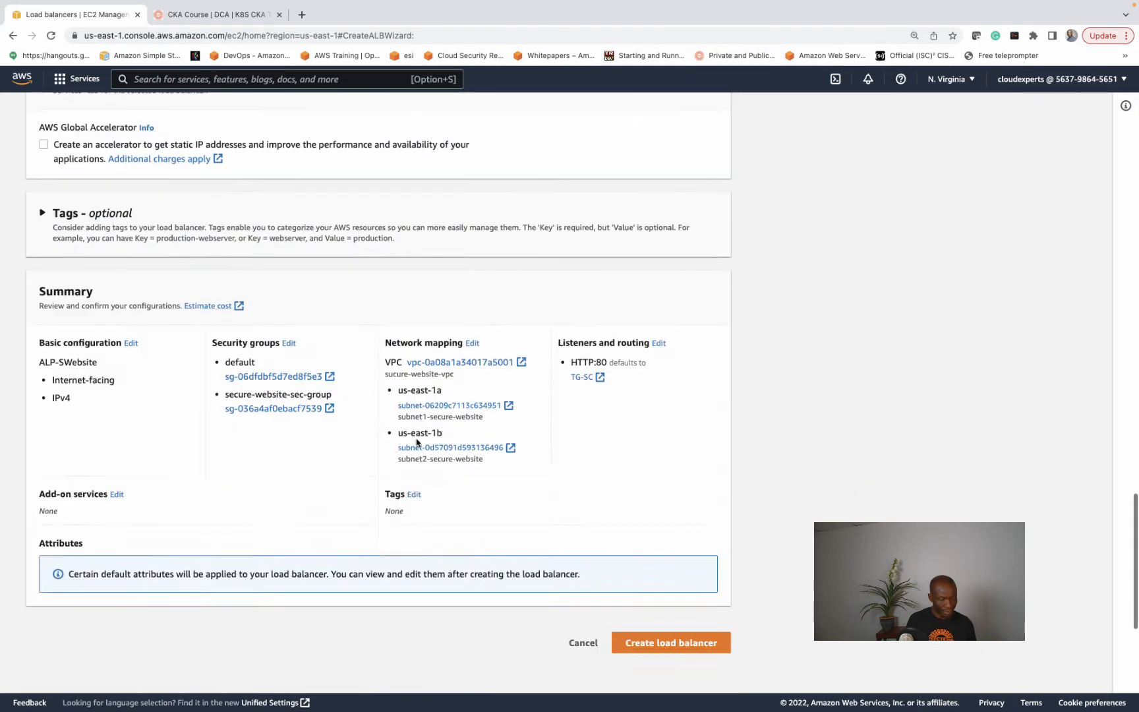
left_click(633, 371)
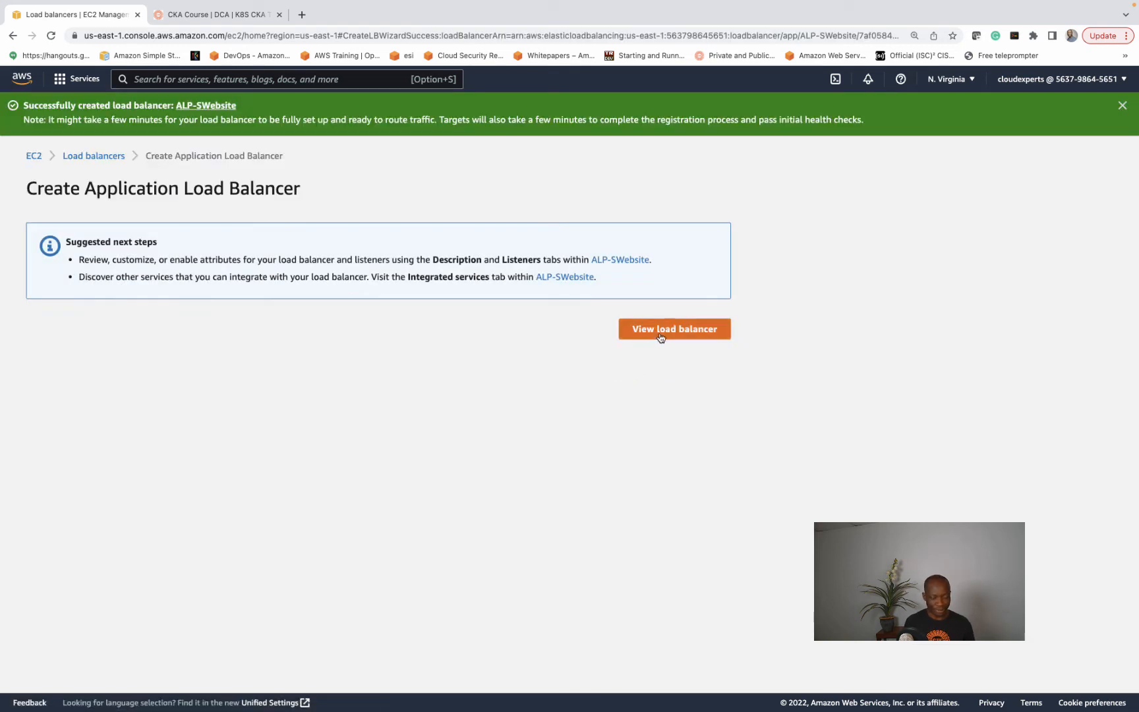
left_click(660, 335)
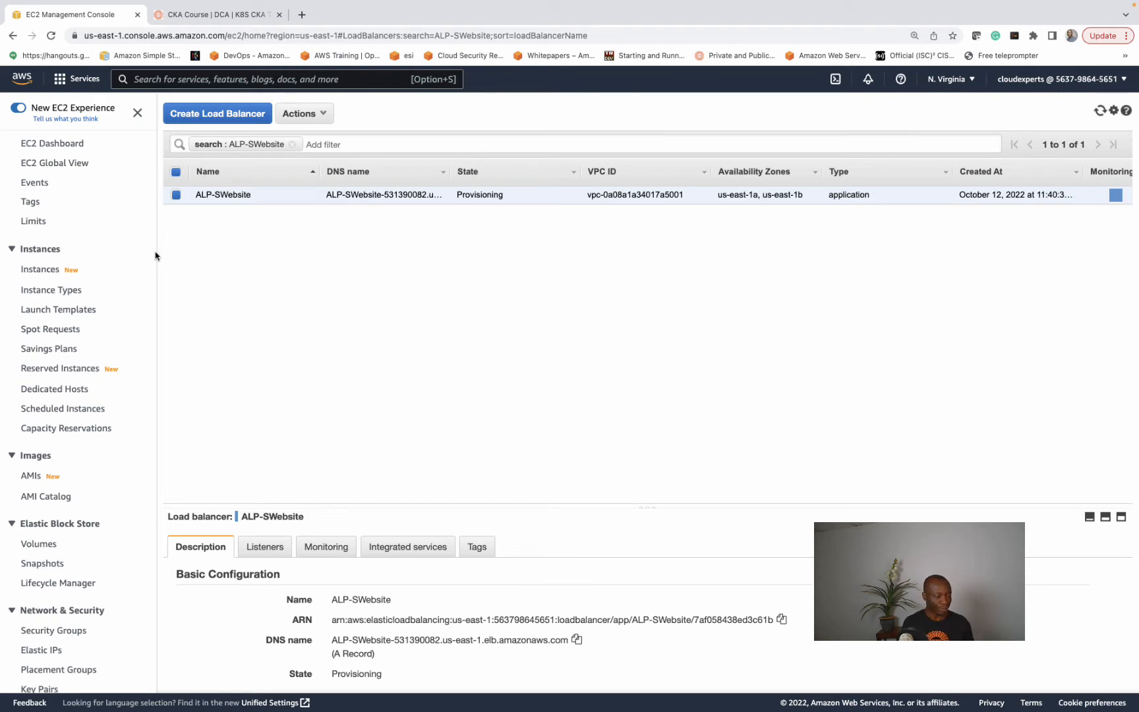
Copy the Secure-website instance's public IPv4 address and open it in a new browser tab.
left_click(54, 276)
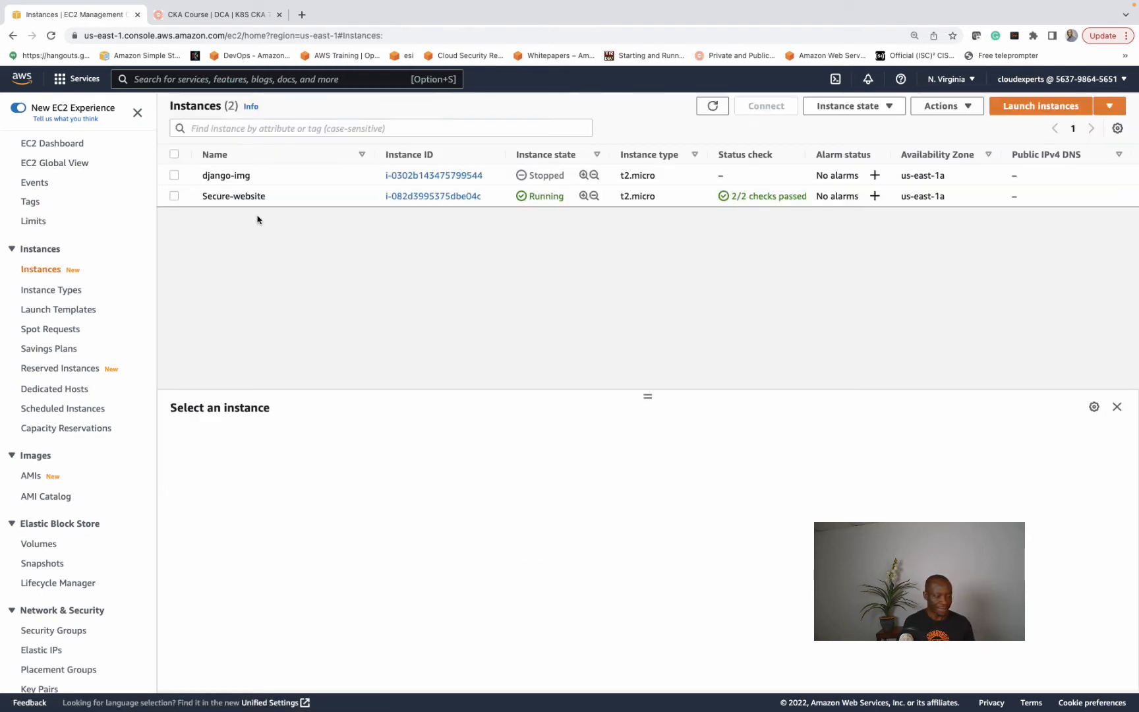
left_click(174, 196)
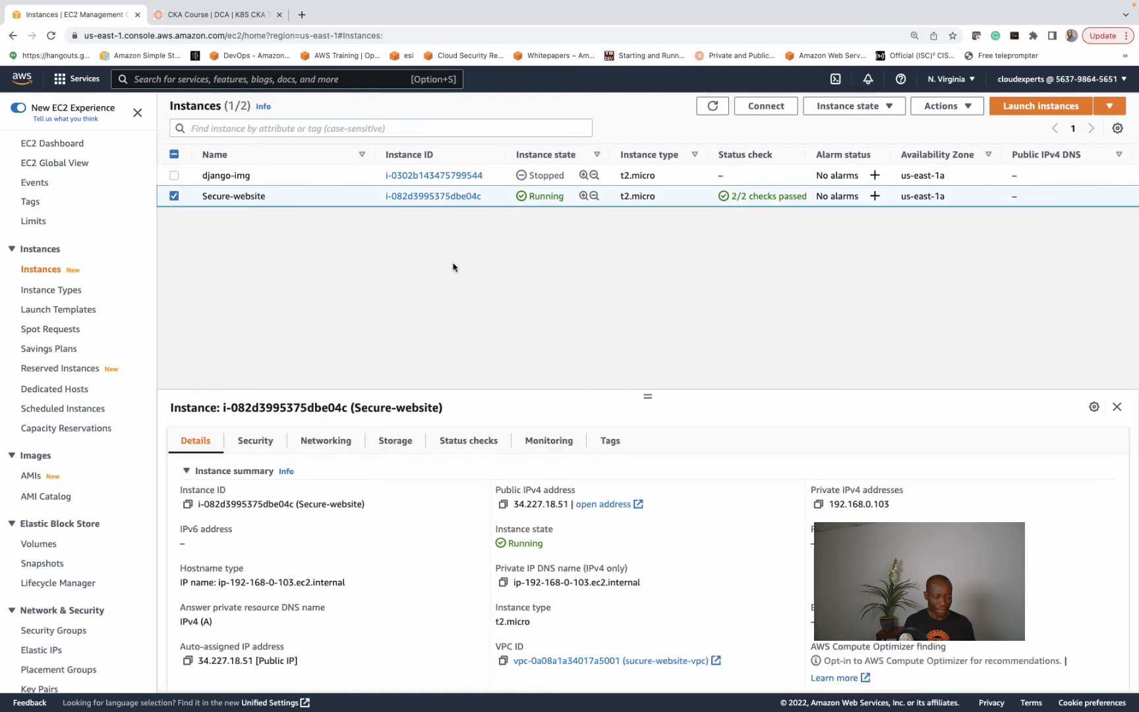
left_click(503, 503)
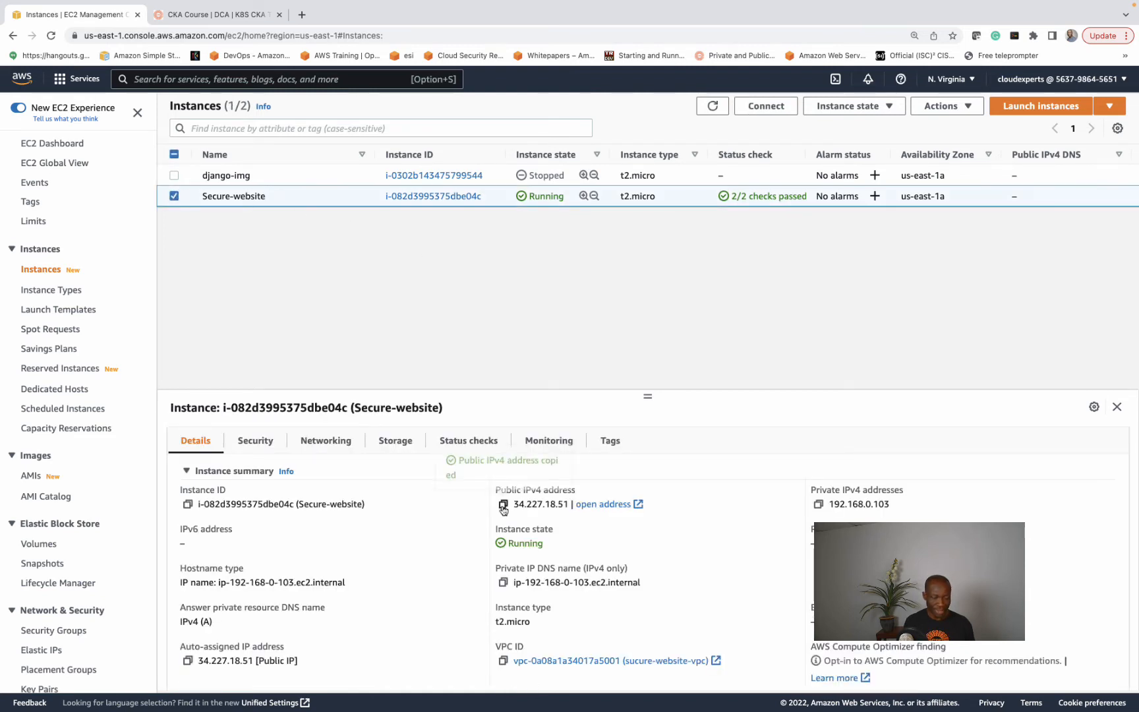
left_click(301, 14)
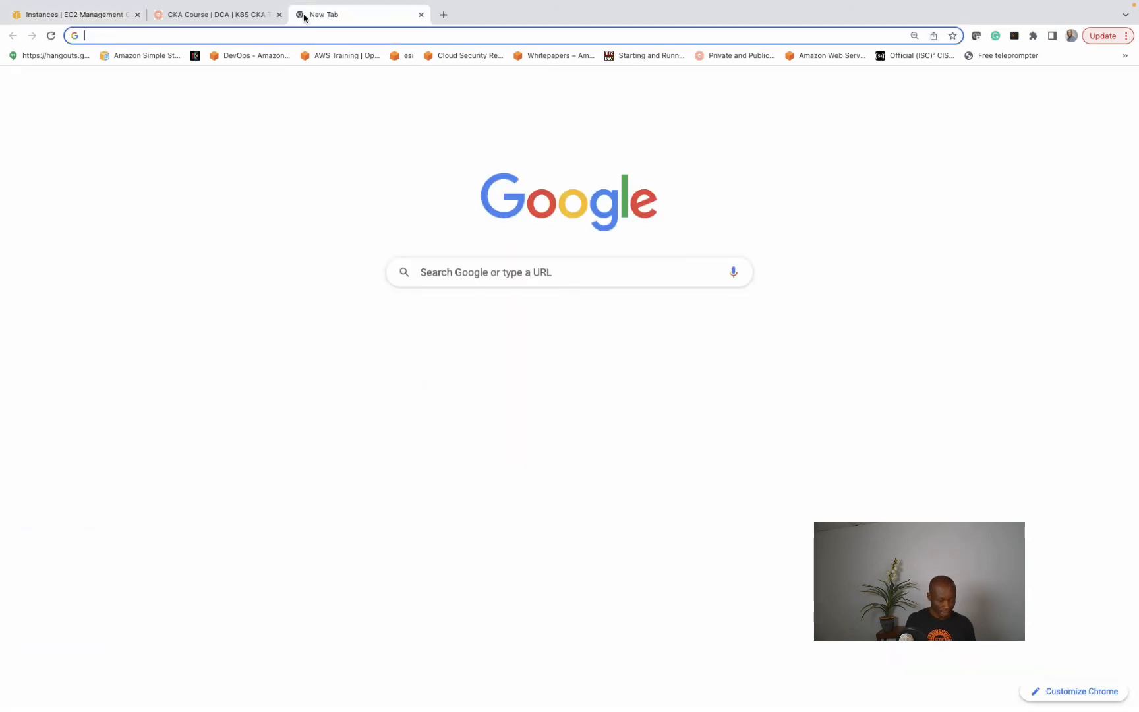
key("super+v")
key("Return")
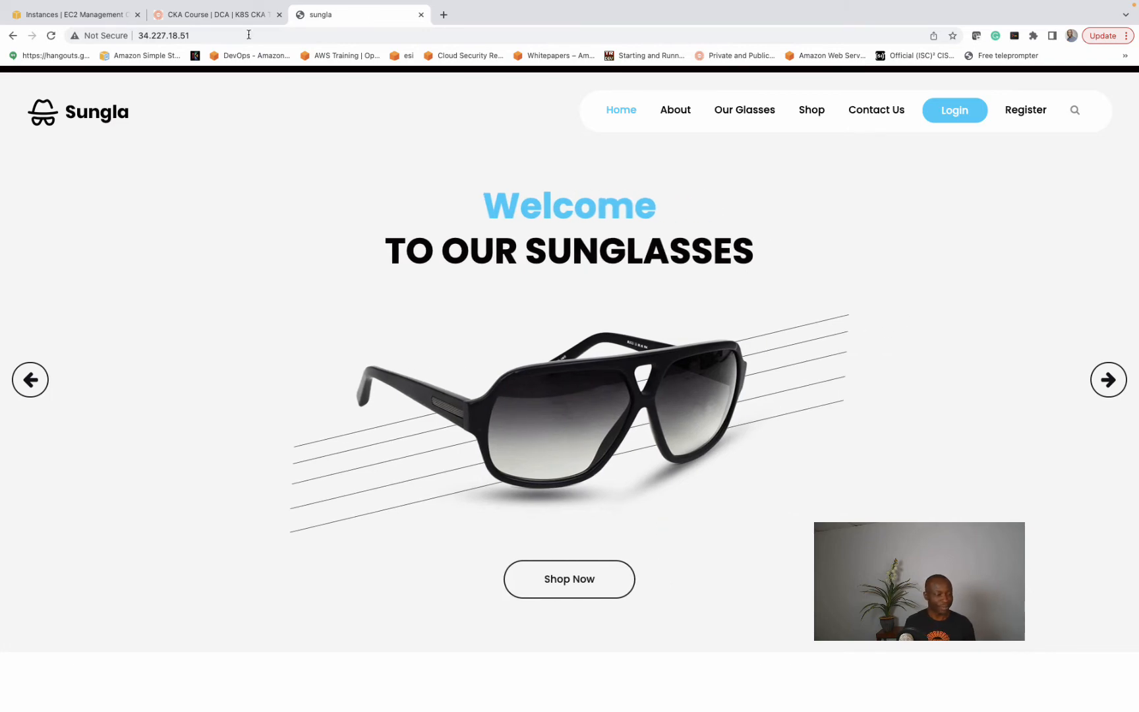
Copy the DNS name of load balancer ALP-SWebsite and try to open it in a new browser tab.
left_click(98, 10)
scroll(102, 211, "down", 3)
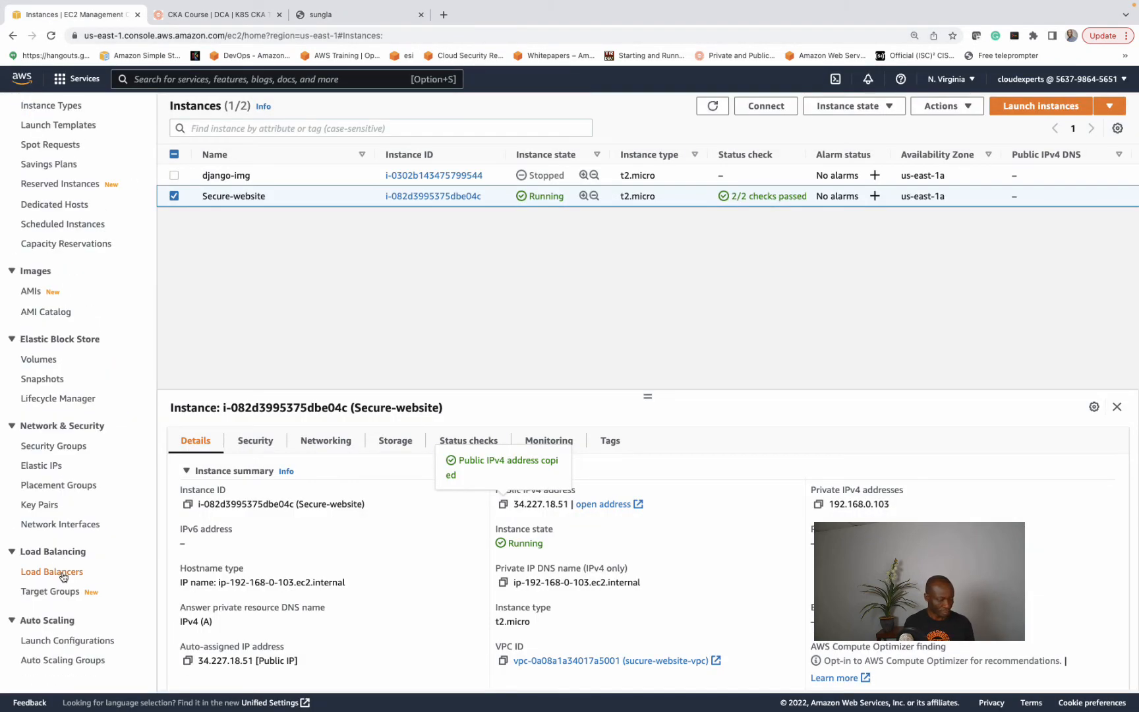
left_click(63, 577)
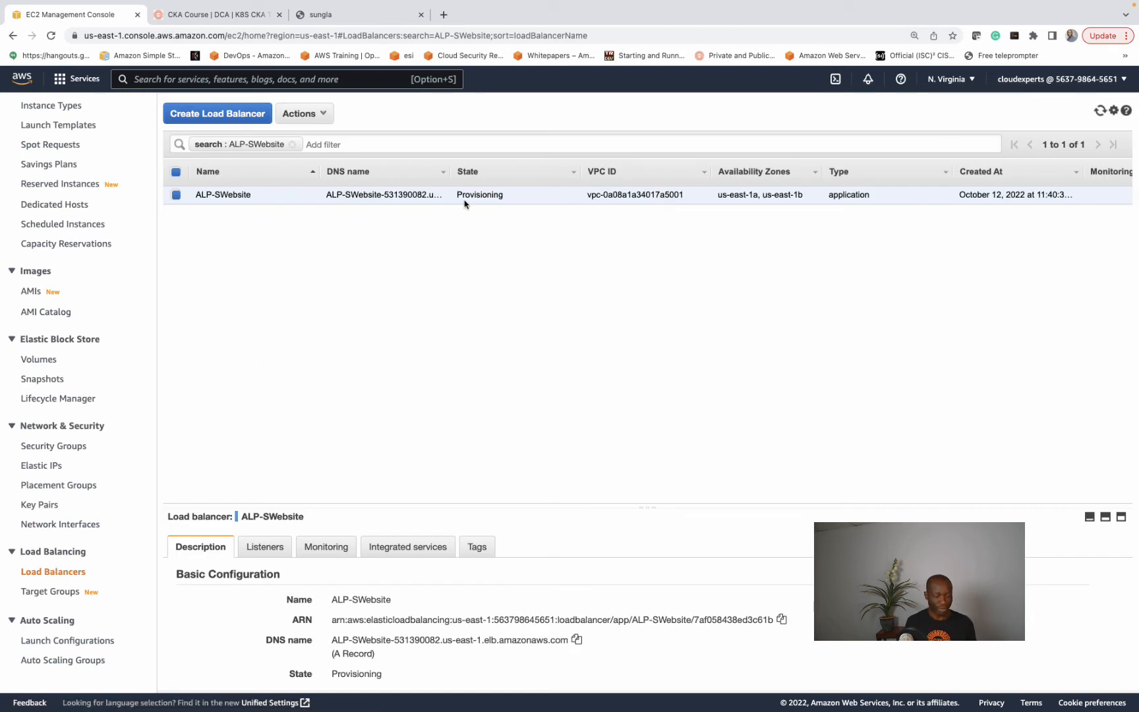
scroll(437, 554, "down", 3)
scroll(395, 557, "up", 1)
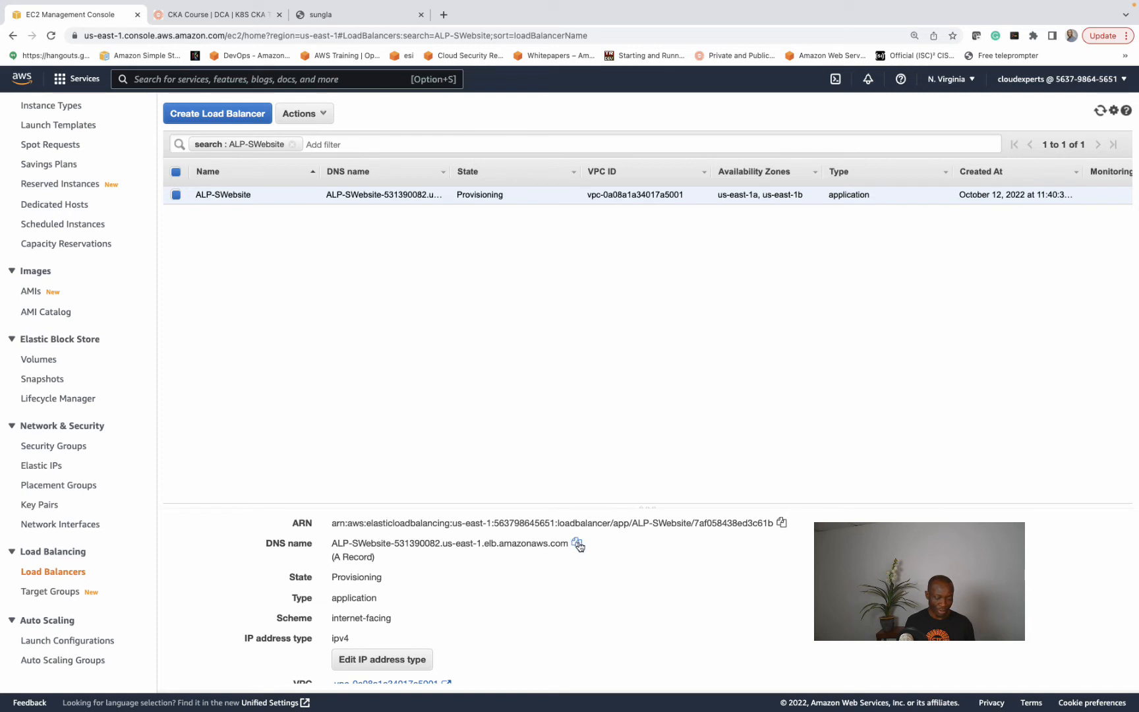
left_click_drag(267, 542, 589, 537)
left_click(605, 564)
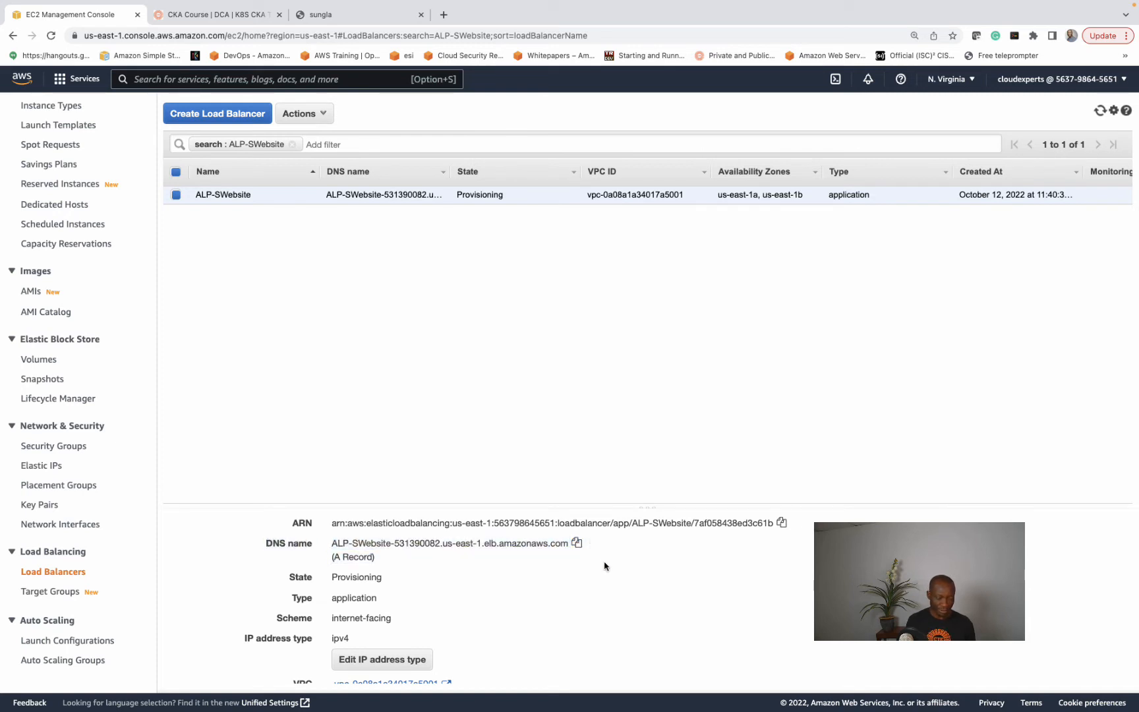
left_click(576, 543)
left_click(443, 15)
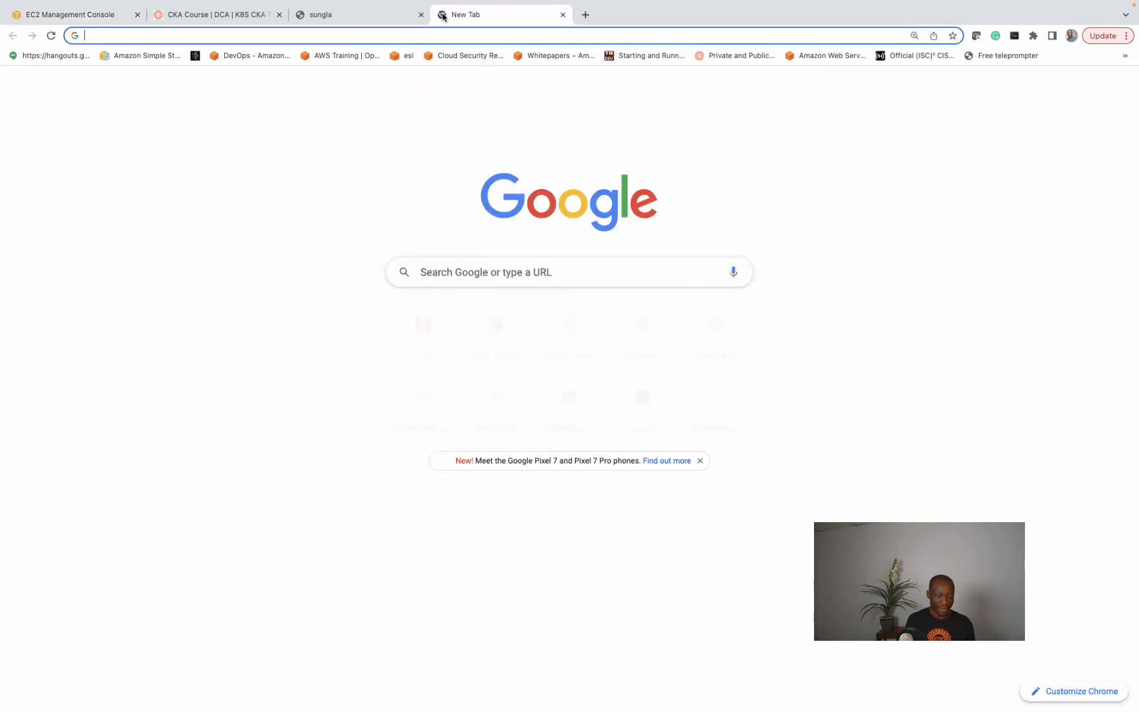
key("super+v")
key("Return")
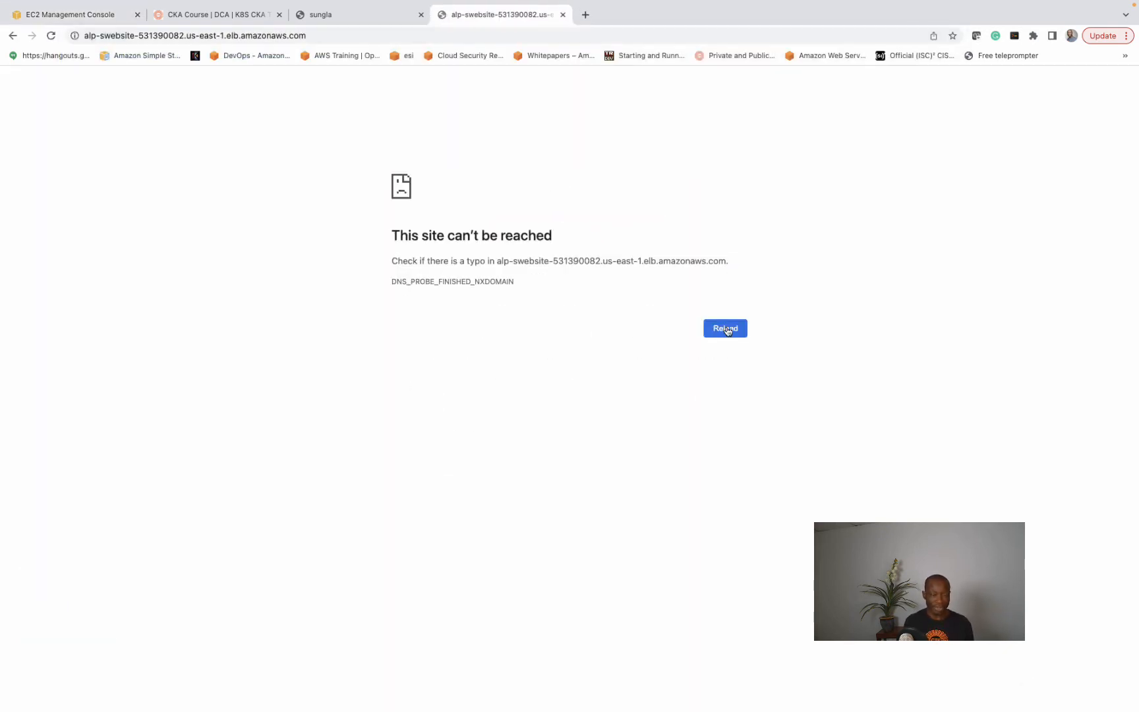
Refresh the load balancer list to check the state of ALP-SWebsite, and reload the page at its DNS name.
left_click(97, 16)
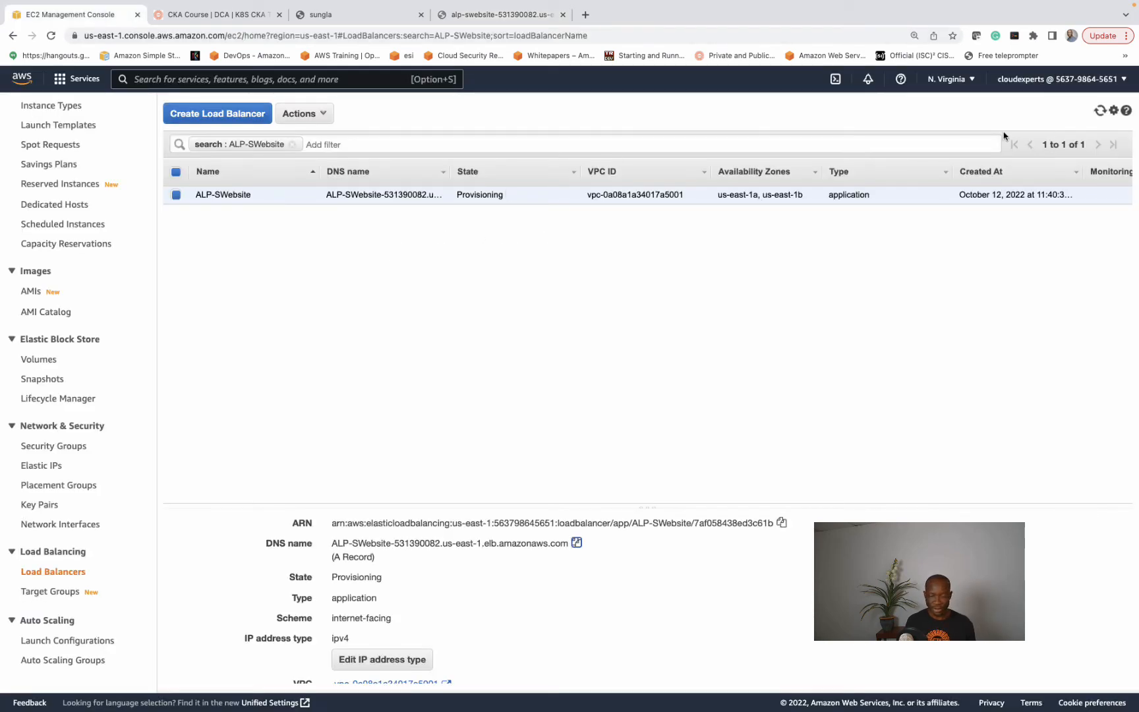
left_click(1101, 112)
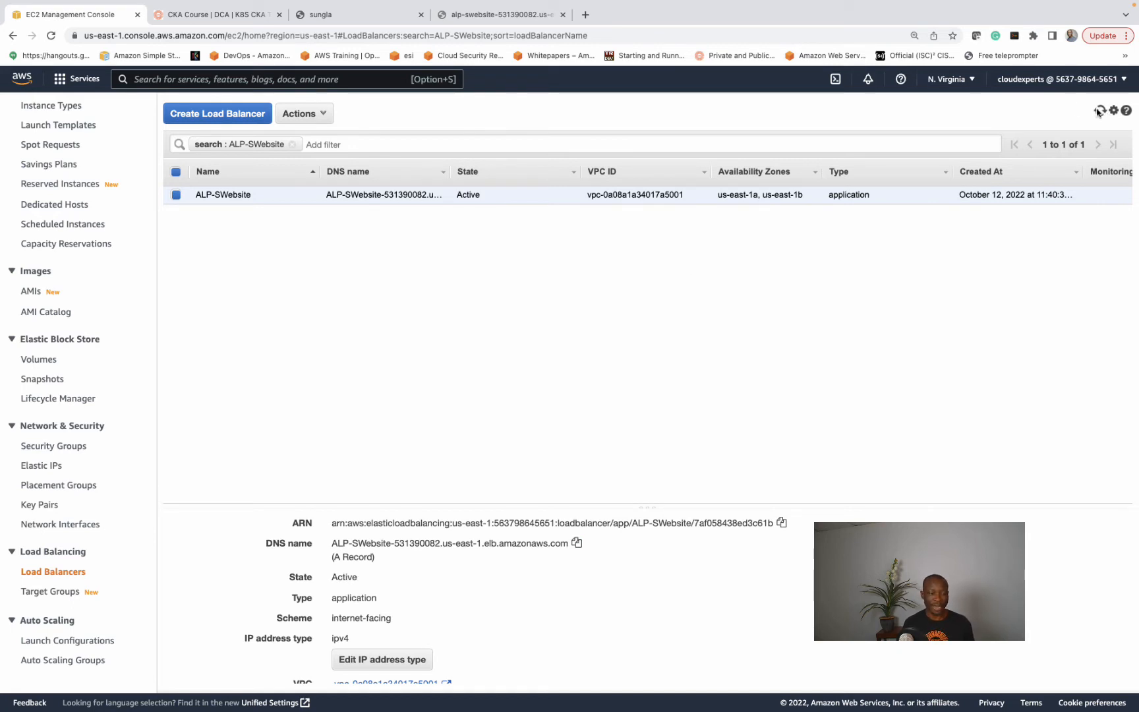
left_click(532, 15)
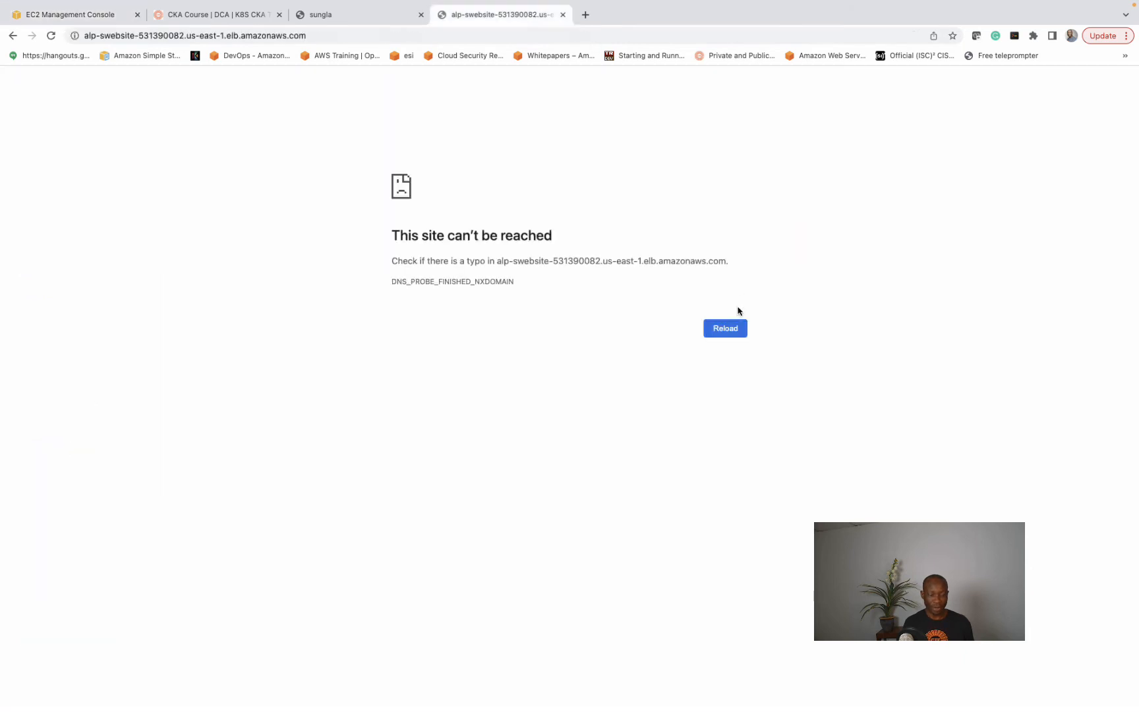
left_click(725, 327)
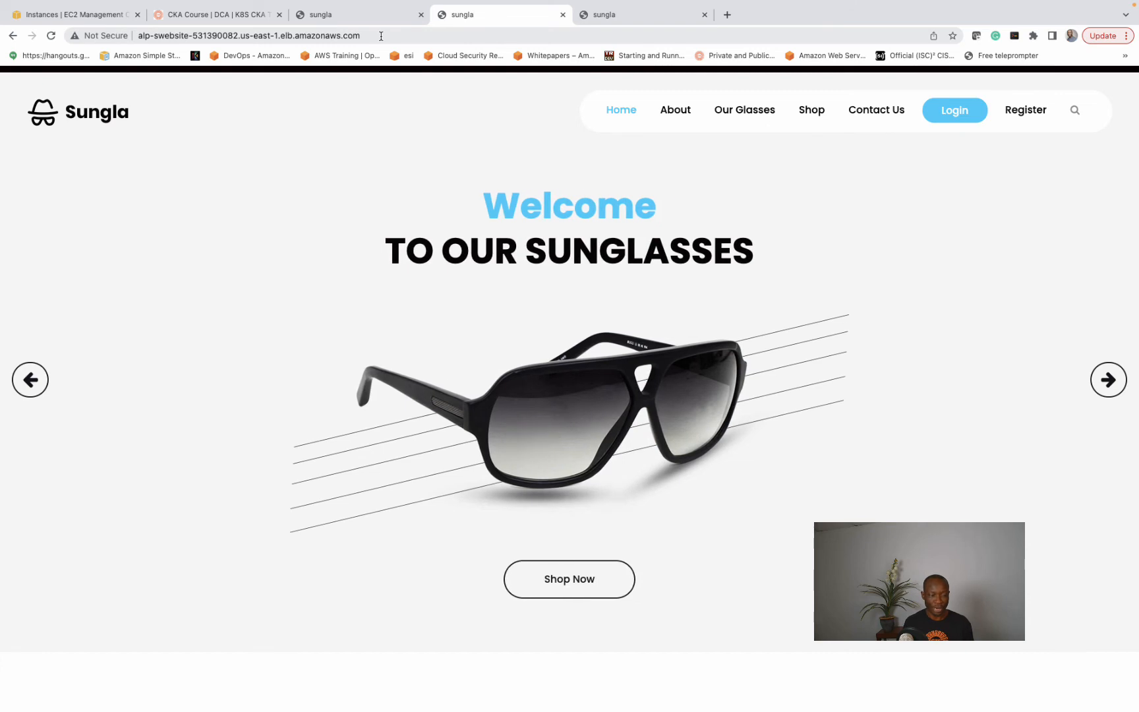
Return to the EC2 console and open the details of target group TG-SC to check its registered targets' health.
left_click(381, 36)
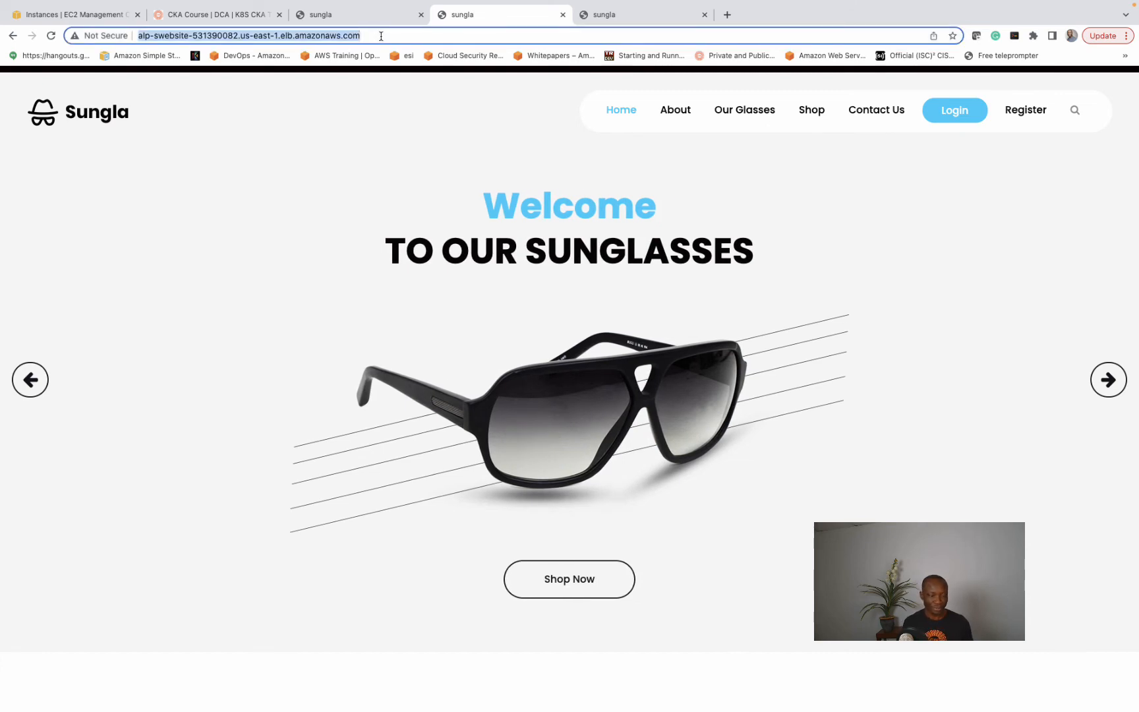
left_click(115, 16)
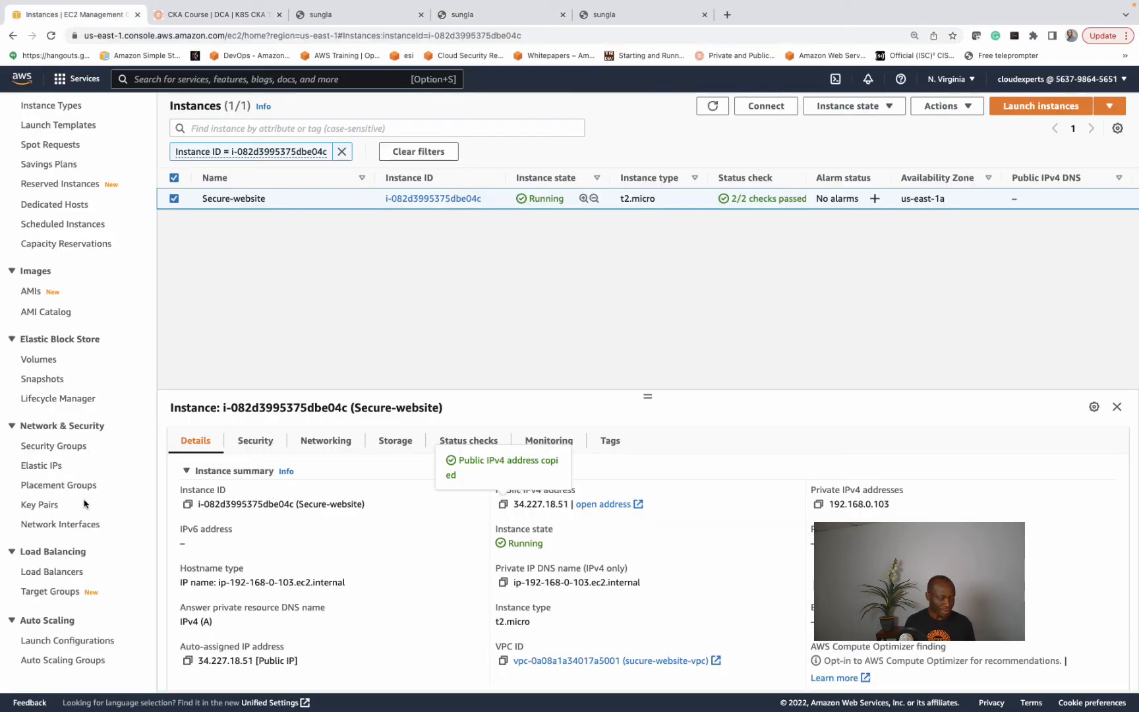
left_click(53, 591)
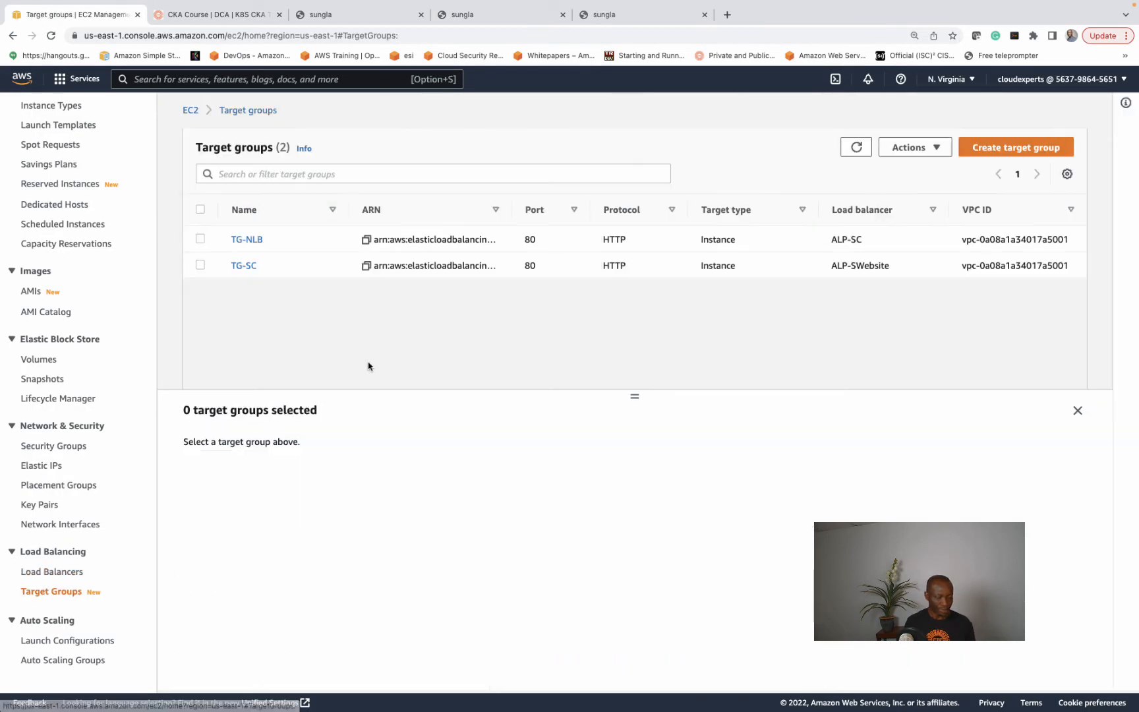
left_click(245, 265)
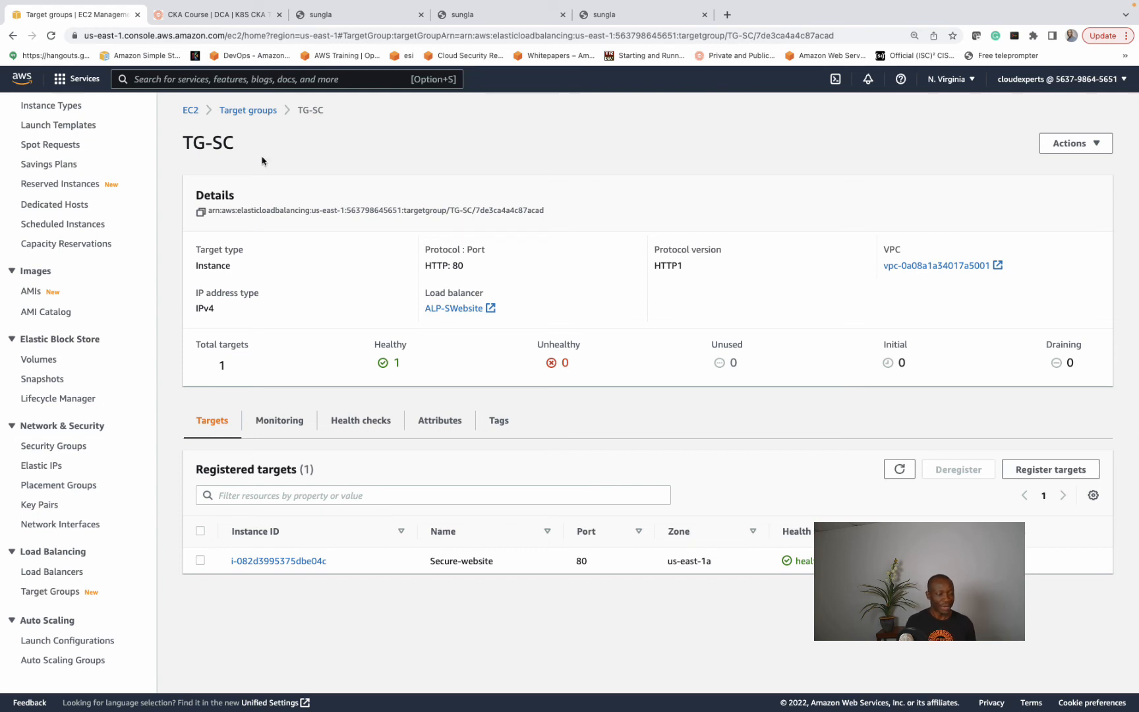
Switch to the Cloud Technology Experts website and open the technical blog post "how to create a secured website on amazon EC2".
left_click(239, 13)
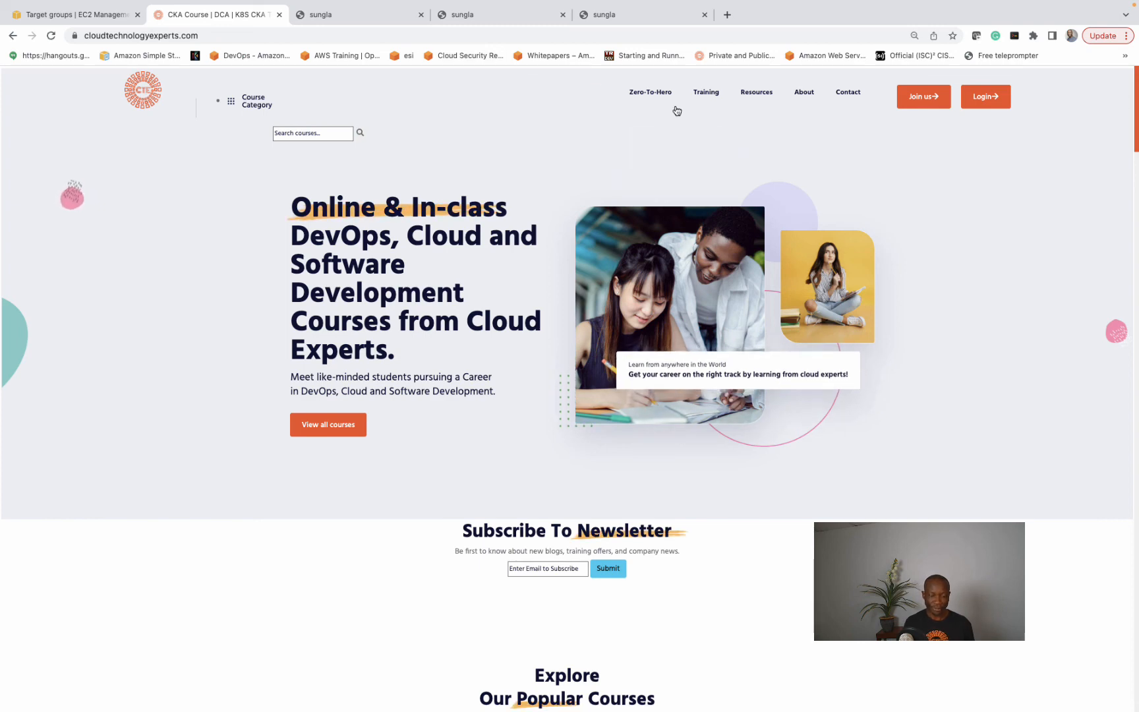
mouse_move(754, 90)
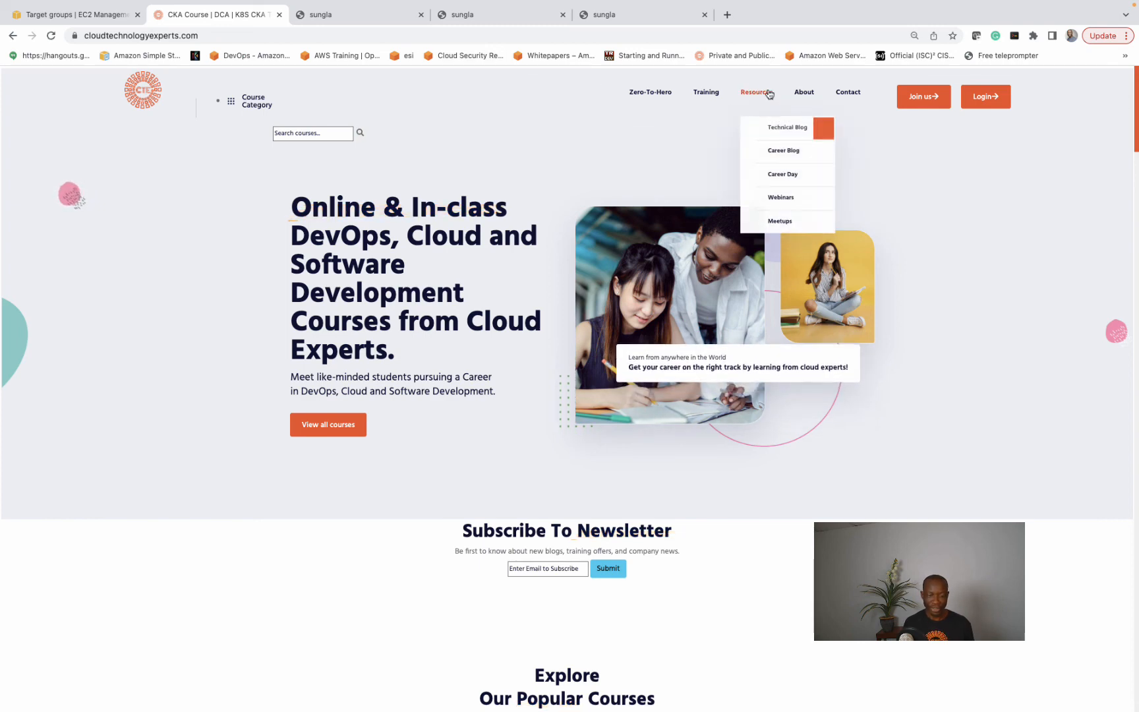
left_click(788, 130)
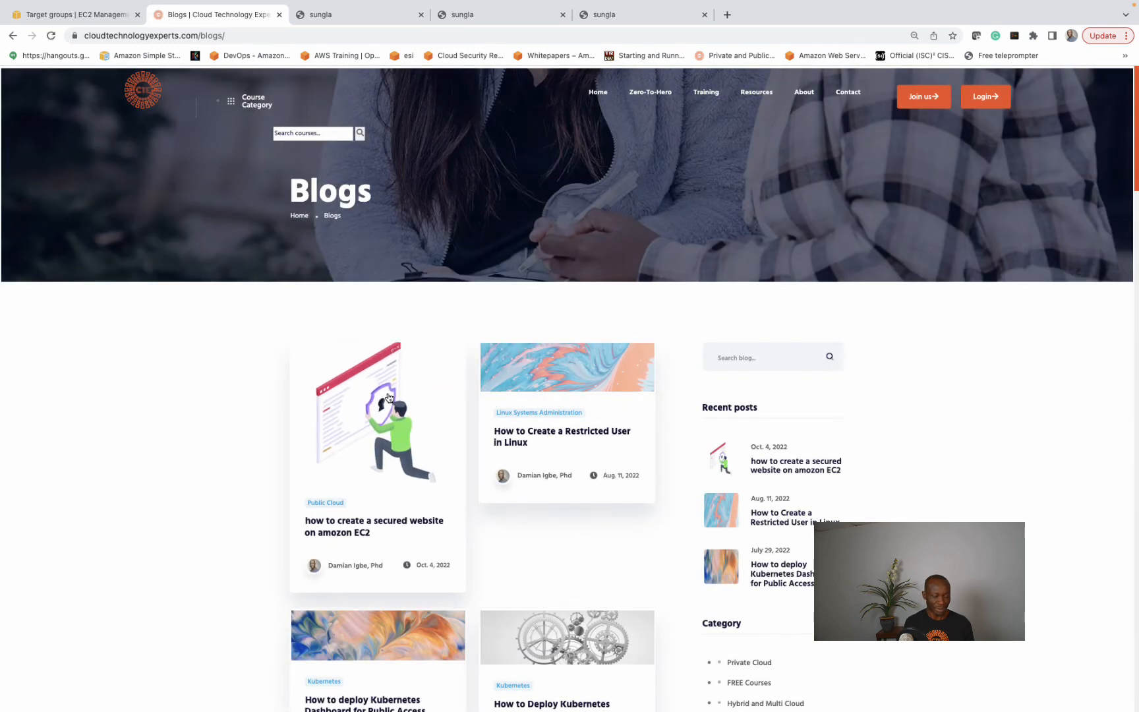
left_click(389, 396)
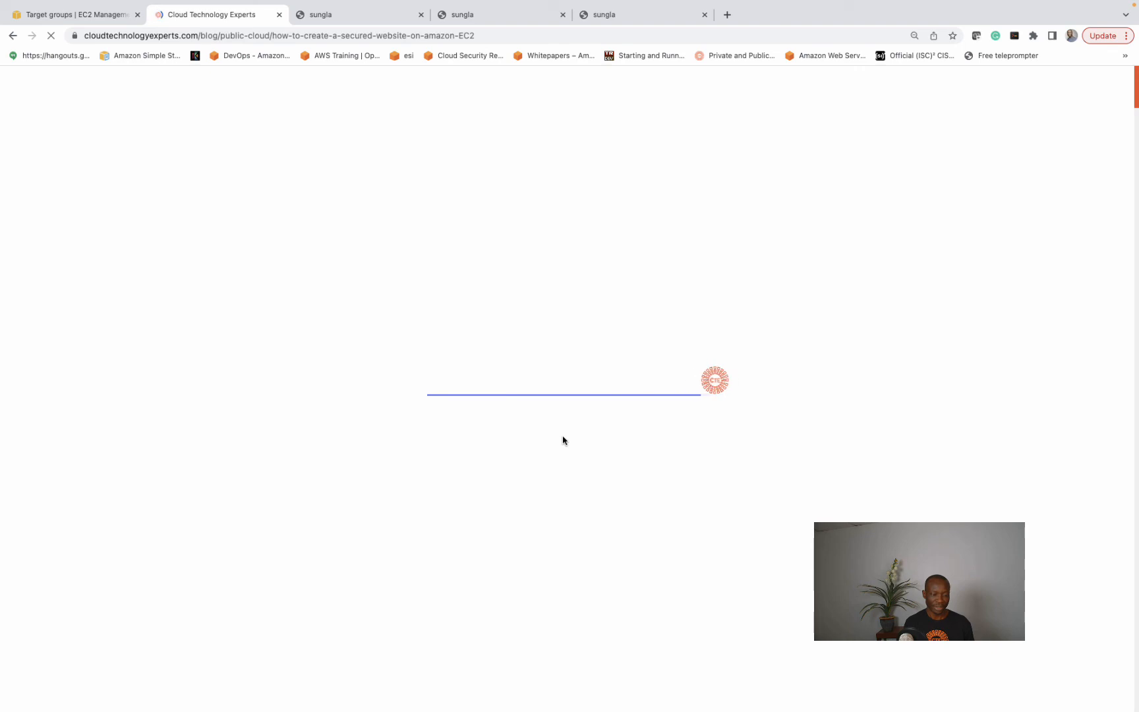
Find the Phase 2 steps in the blog post and highlight the step about putting an ELB in front of the website.
scroll(562, 441, "down", 5)
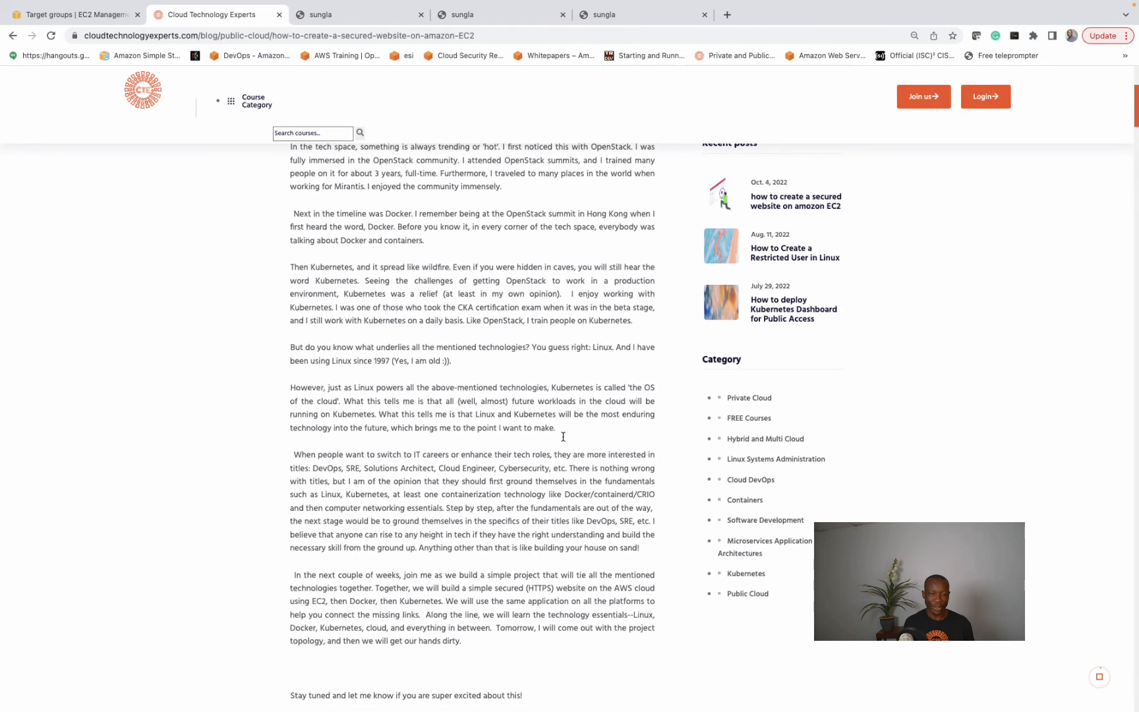
scroll(562, 441, "down", 15)
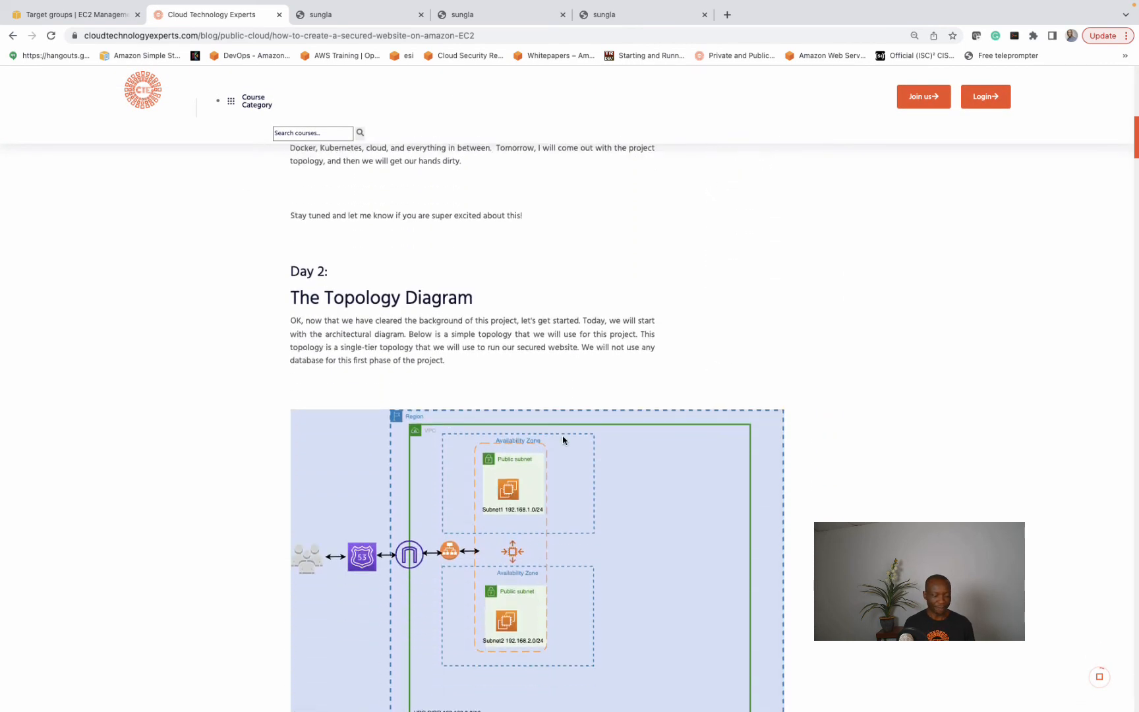
scroll(563, 440, "down", 7)
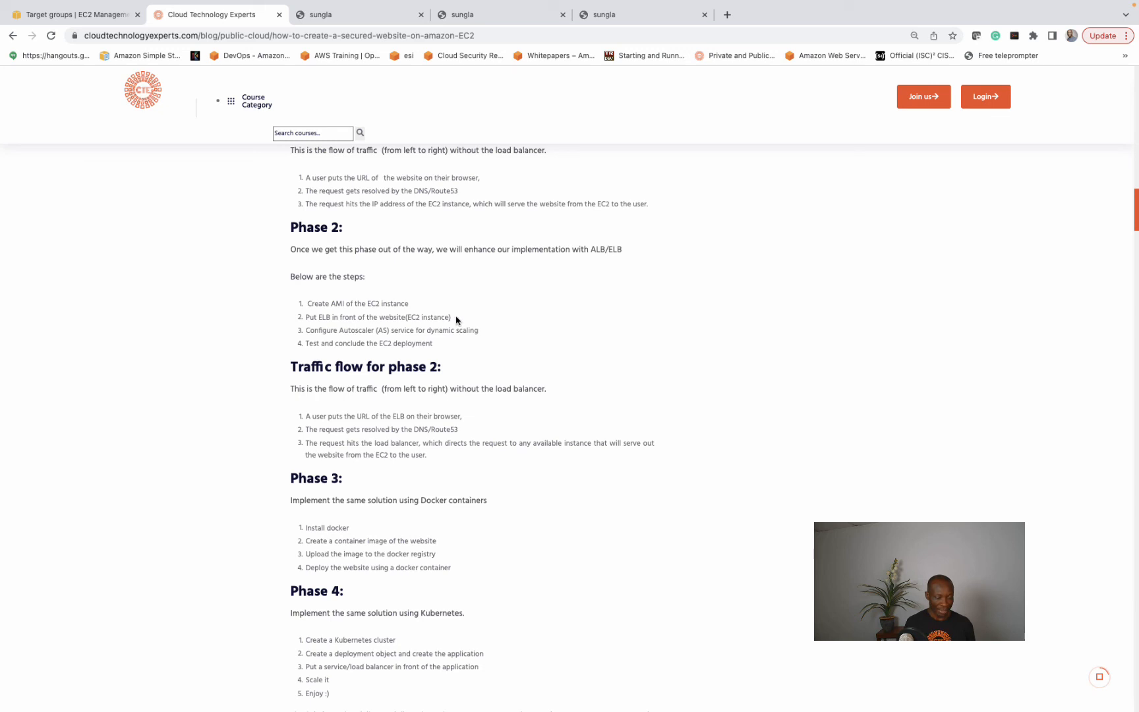
left_click_drag(456, 318, 302, 324)
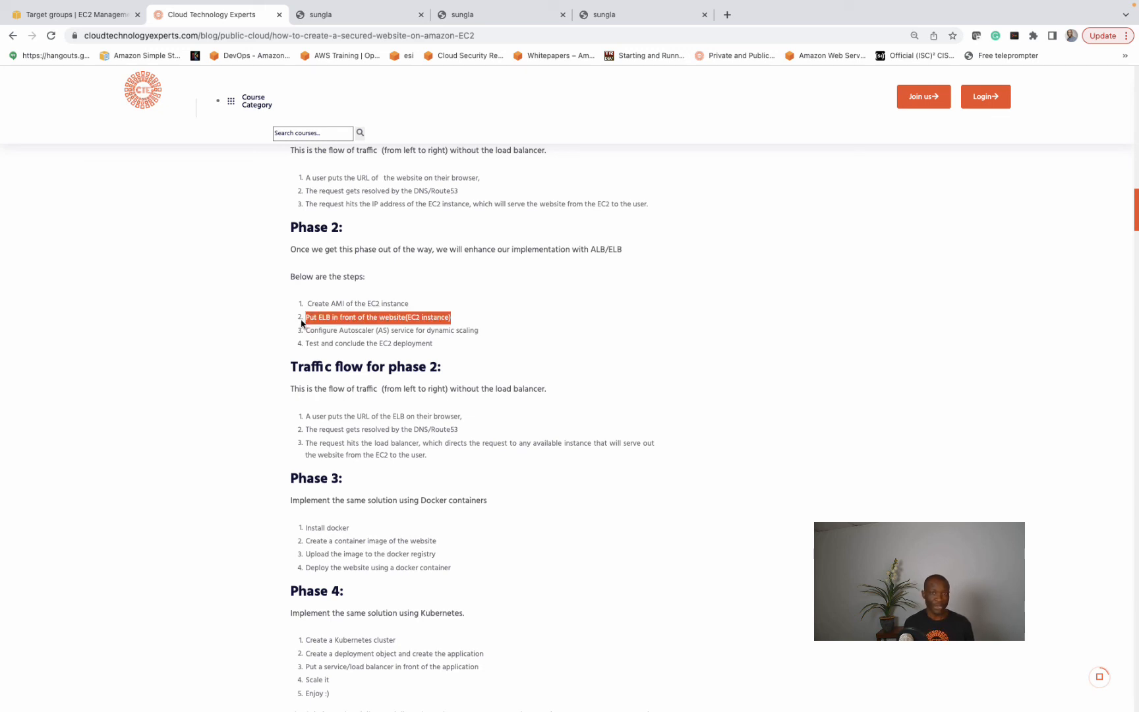